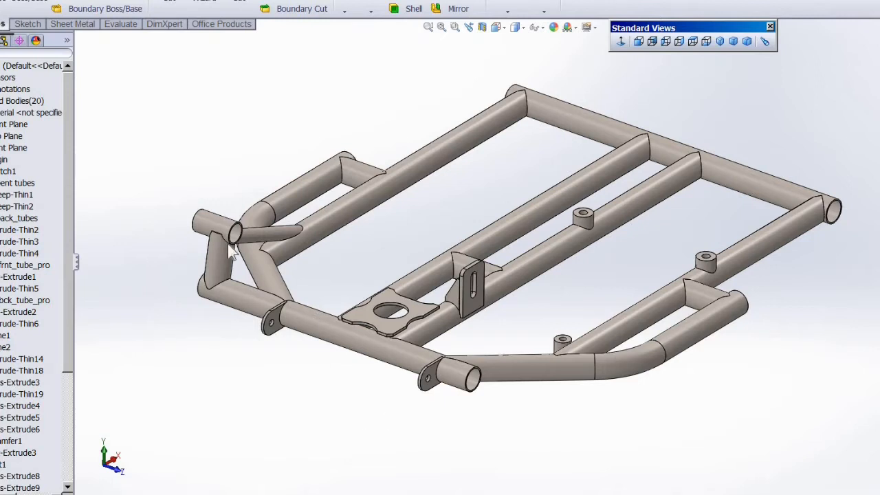
# Review Sketch1 from above, checking the top horizontal and angled line properties, then exit
pyautogui.rightClick(13, 171)
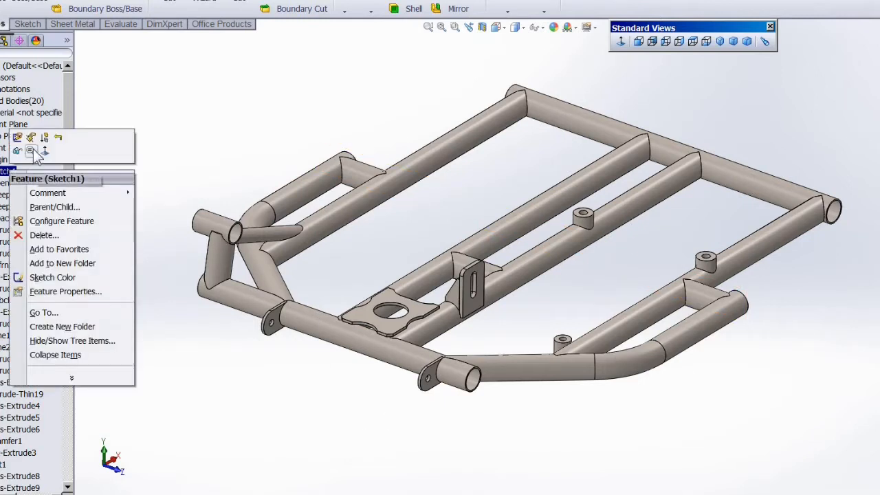
pyautogui.click(18, 137)
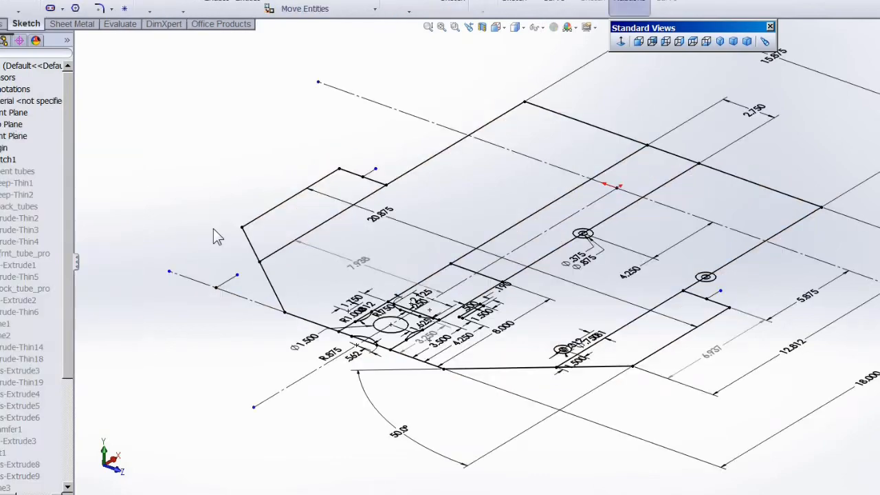
pyautogui.click(693, 42)
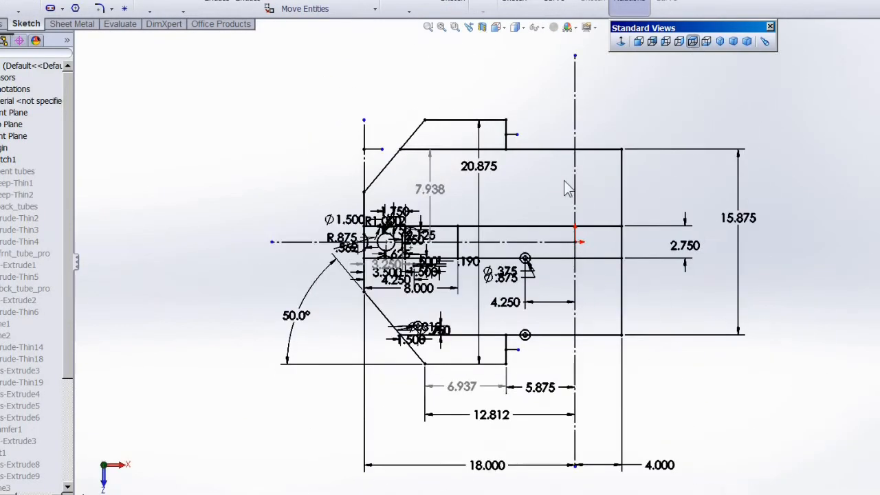
pyautogui.scroll(-1, 519, 227)
pyautogui.scroll(-1, 527, 322)
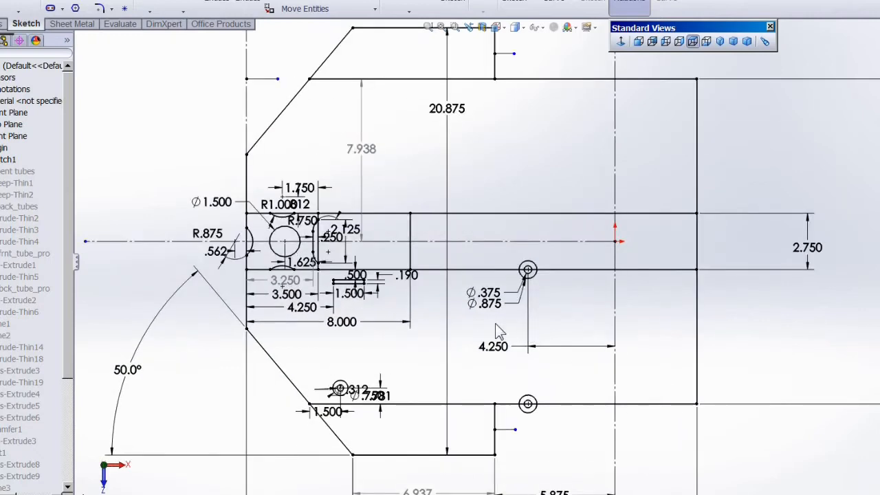
pyautogui.scroll(-1, 496, 326)
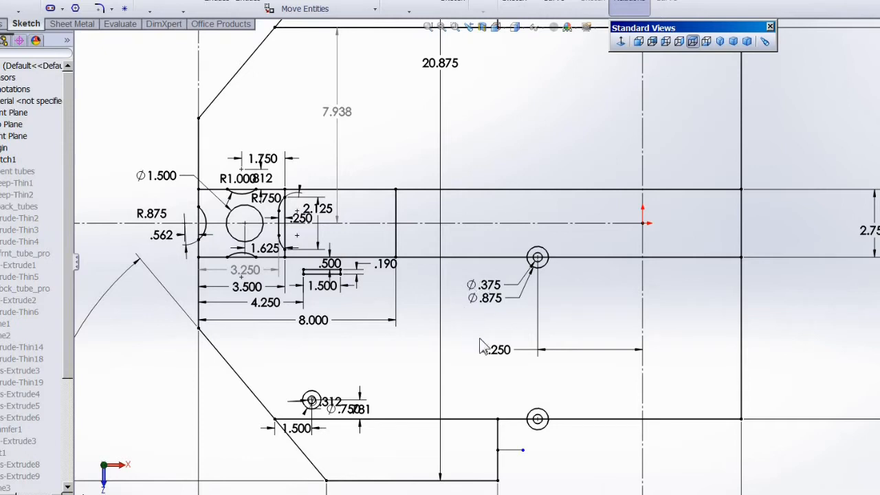
pyautogui.scroll(3, 480, 341)
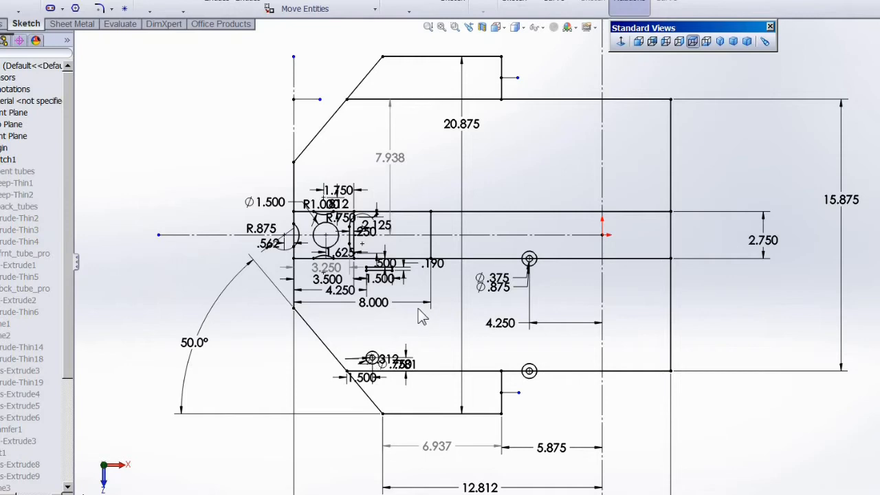
pyautogui.scroll(-2, 418, 309)
pyautogui.scroll(-2, 391, 282)
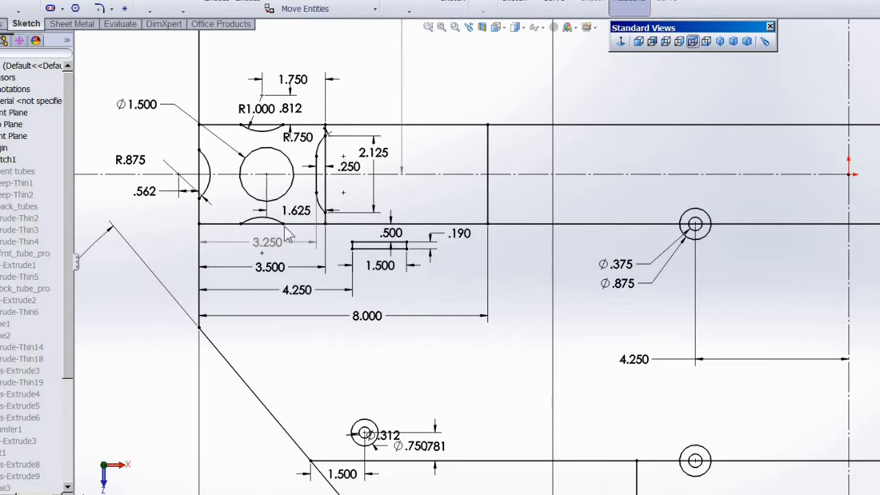
pyautogui.scroll(3, 313, 447)
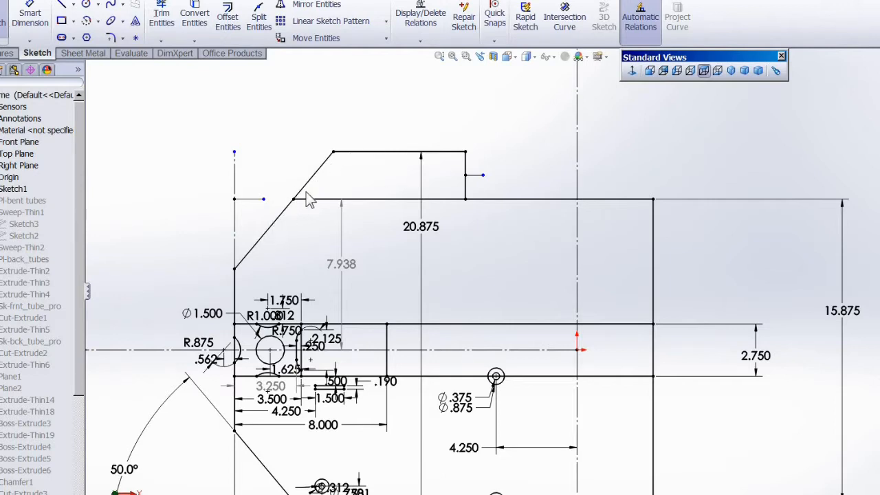
pyautogui.click(384, 151)
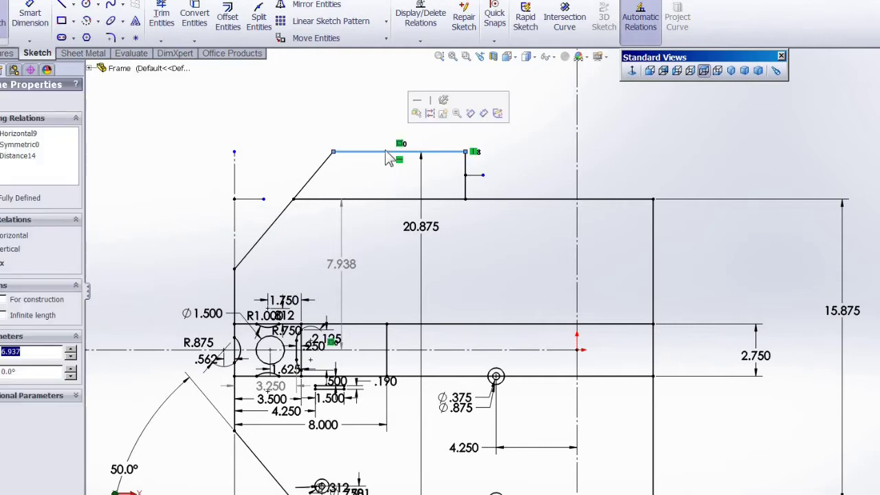
pyautogui.click(311, 177)
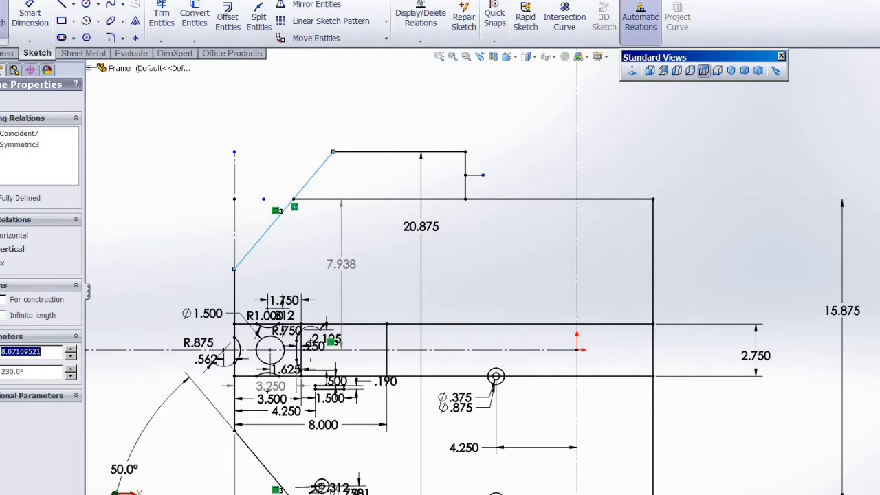
pyautogui.click(2, 17)
# Edit Sketch3 and select its horizontal and angled path lines, revealing the Ø1.125 profile circle
pyautogui.click(24, 235)
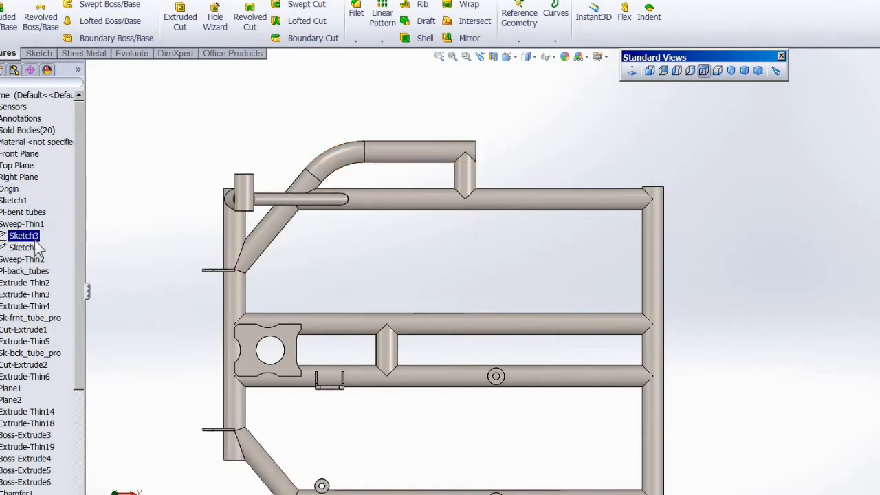
pyautogui.rightClick(26, 238)
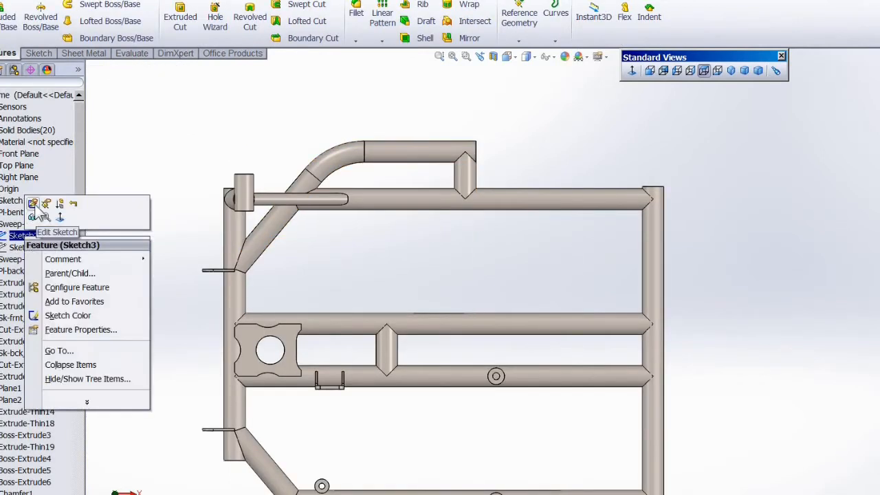
pyautogui.click(33, 204)
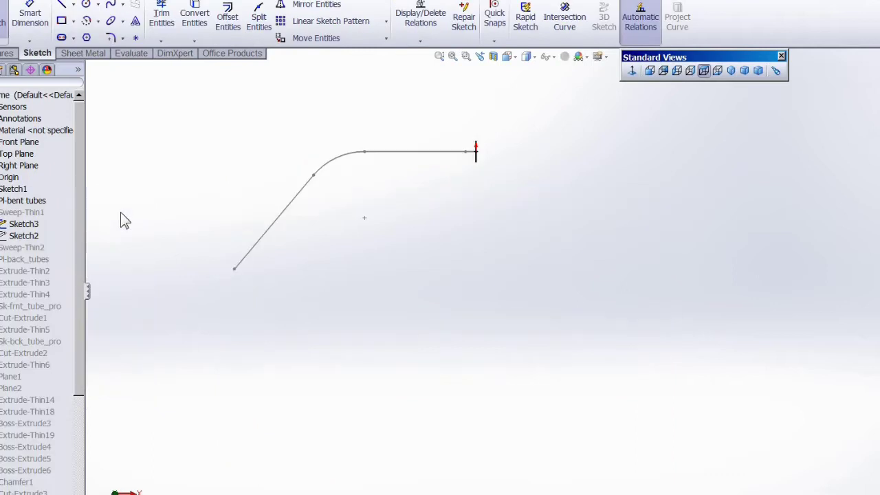
pyautogui.click(414, 152)
pyautogui.click(285, 208)
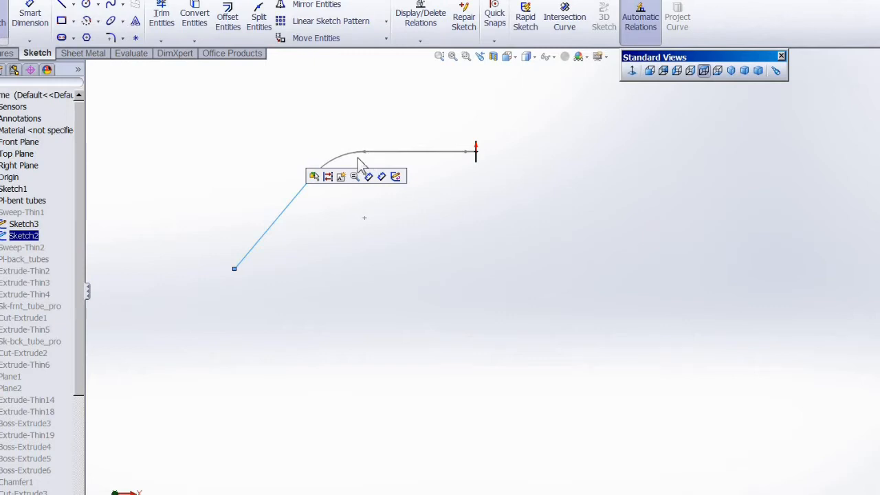
pyautogui.scroll(1, 443, 187)
pyautogui.moveTo(447, 195); pyautogui.dragTo(498, 208, button='middle')
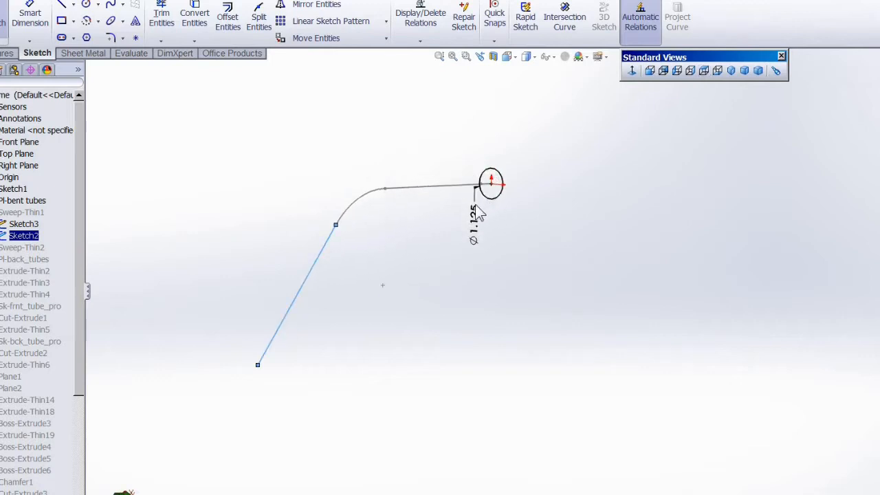
pyautogui.moveTo(483, 208)
pyautogui.mouseDown(button='middle')
pyautogui.moveTo(485, 199)
pyautogui.moveTo(408, 247)
pyautogui.moveTo(488, 270)
pyautogui.mouseUp(button='middle')
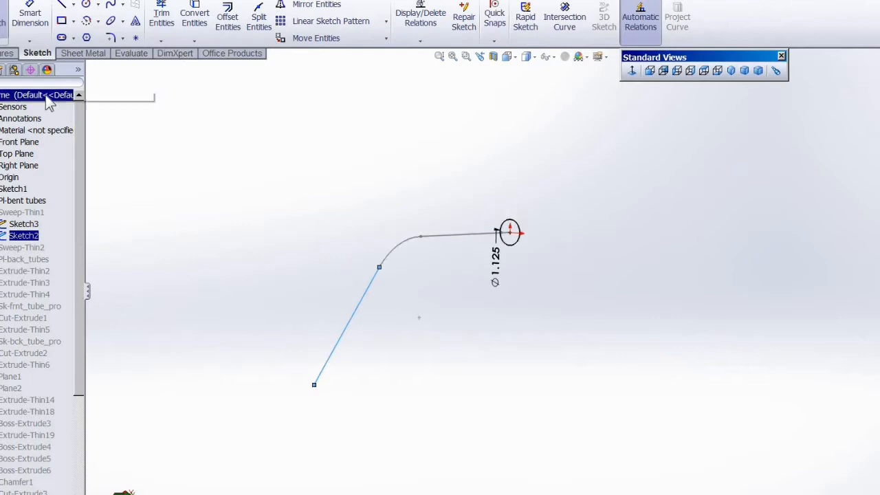
# Exit the sketch back to the tube model and highlight Sketch1's lines on it
pyautogui.click(3, 14)
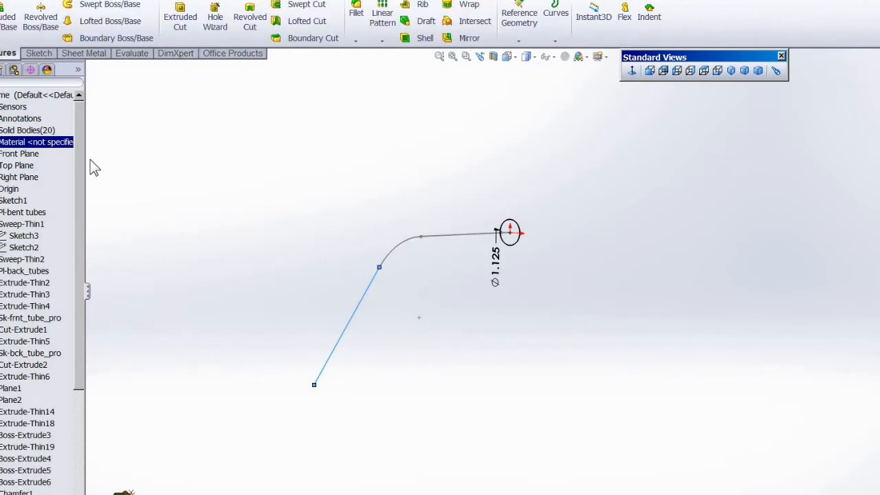
pyautogui.moveTo(230, 242)
pyautogui.keyDown('ctrl'); pyautogui.mouseDown(button='middle')
pyautogui.moveTo(280, 268)
pyautogui.moveTo(499, 325)
pyautogui.mouseUp(button='middle'); pyautogui.keyUp('ctrl')
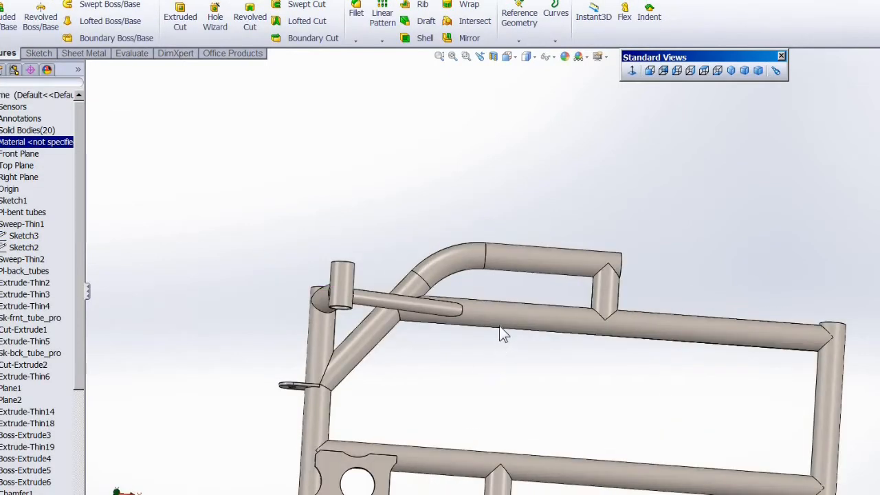
pyautogui.scroll(-2, 496, 325)
pyautogui.scroll(5, 497, 337)
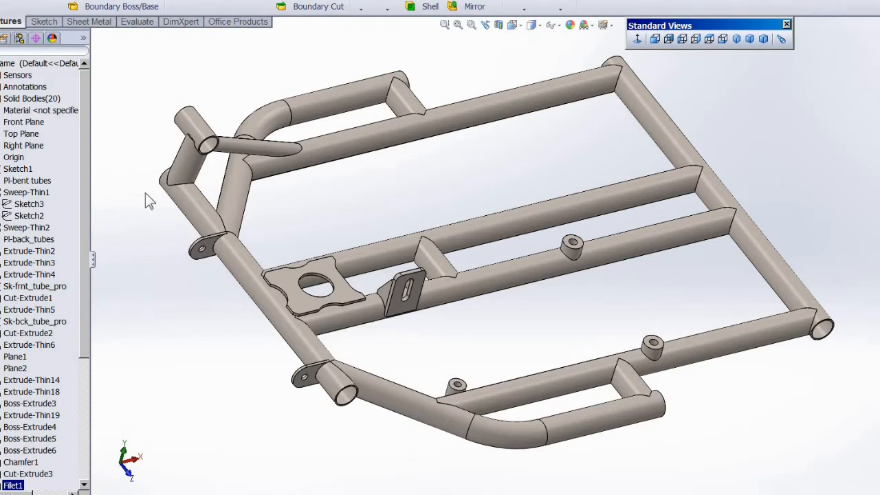
pyautogui.click(17, 169)
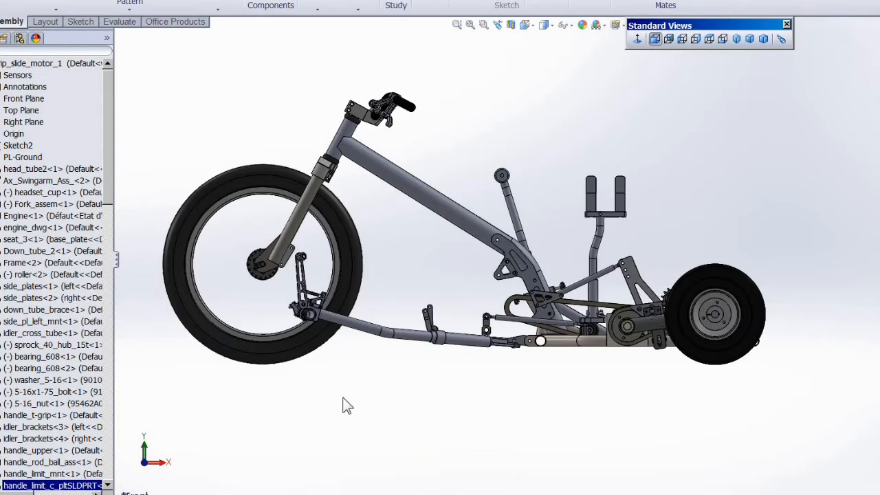
# Locate the PL-Ground plane and open Sketch2 of the trike layout for editing
pyautogui.click(23, 157)
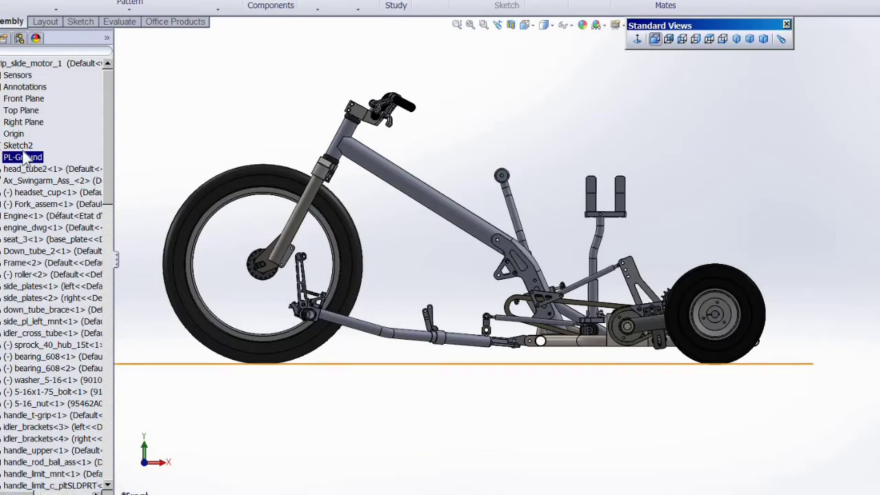
pyautogui.rightClick(20, 146)
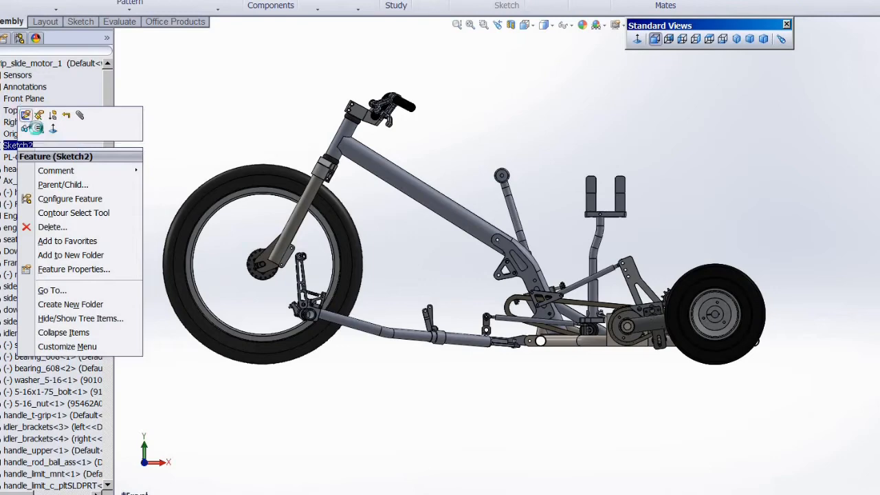
pyautogui.click(36, 128)
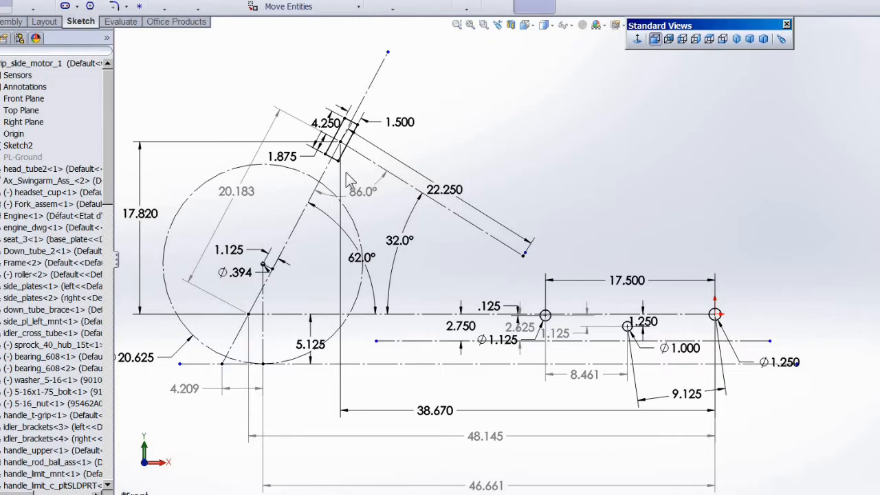
pyautogui.scroll(-5, 352, 137)
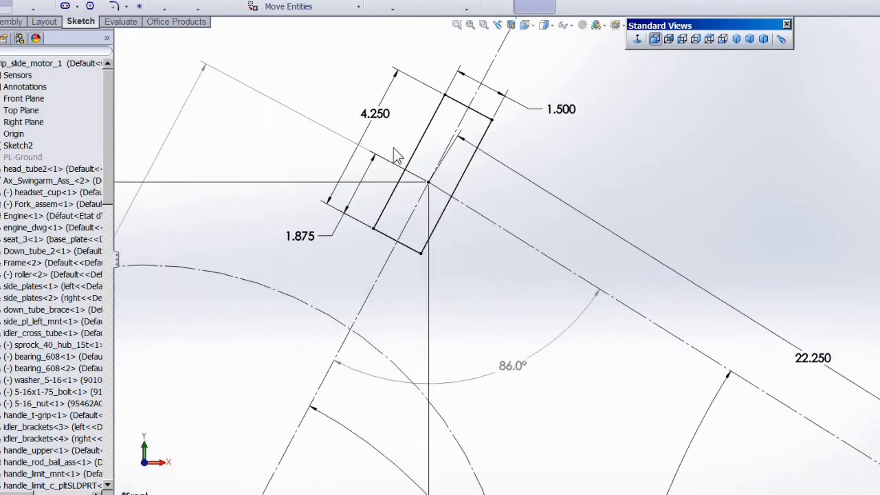
# Check the head-tube rectangle edge, the 22.250 construction line and the 4.209 dimension in the layout sketch
pyautogui.click(414, 256)
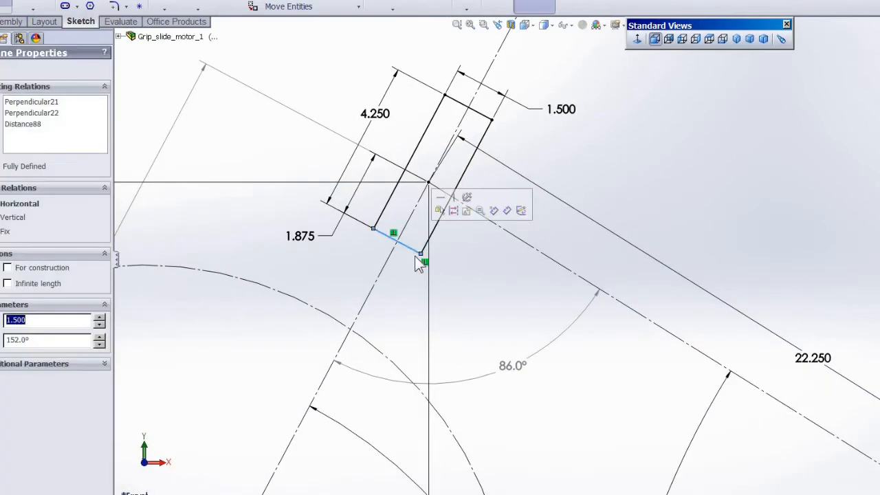
pyautogui.click(448, 270)
pyautogui.scroll(3, 454, 273)
pyautogui.scroll(2, 552, 323)
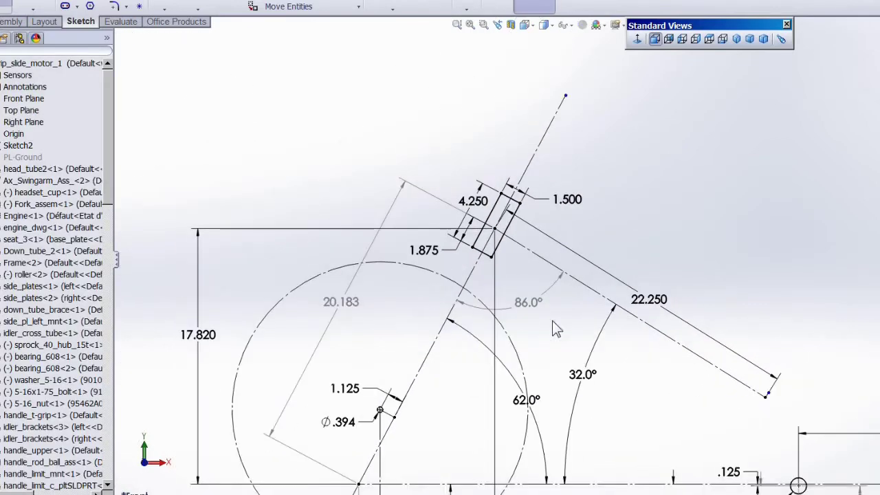
pyautogui.click(591, 290)
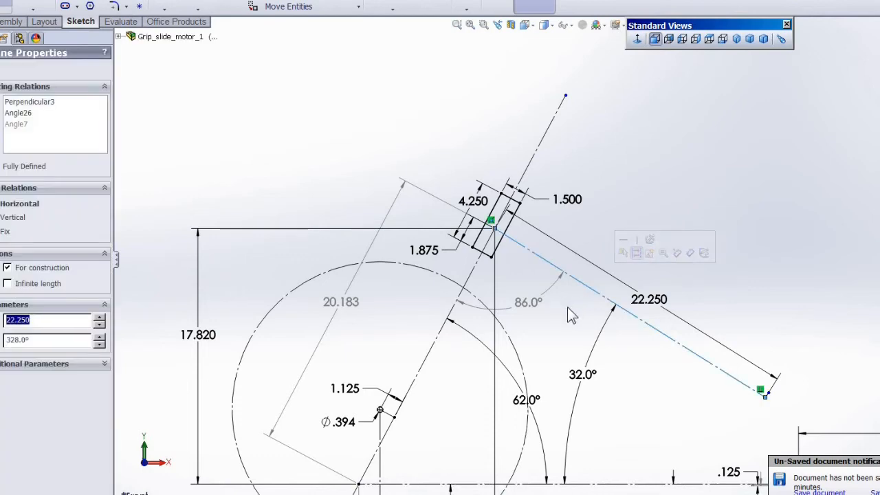
pyautogui.click(569, 312)
pyautogui.scroll(1, 576, 357)
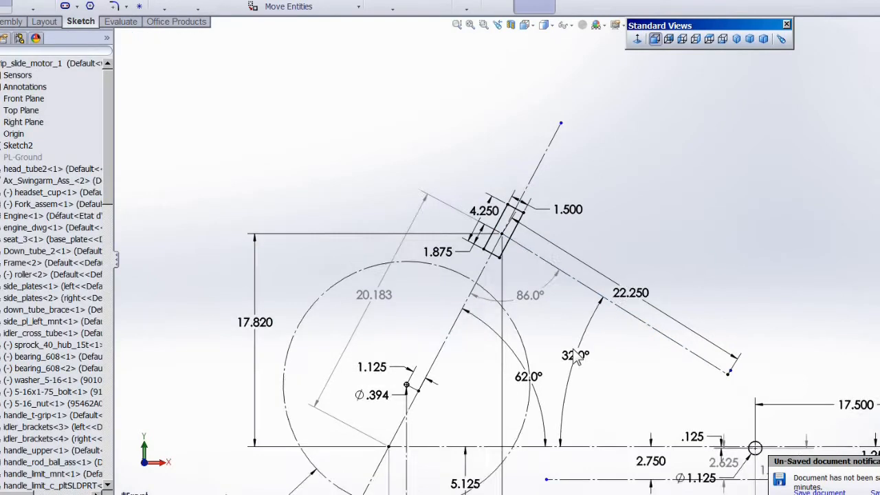
pyautogui.scroll(1, 574, 357)
pyautogui.scroll(1, 564, 296)
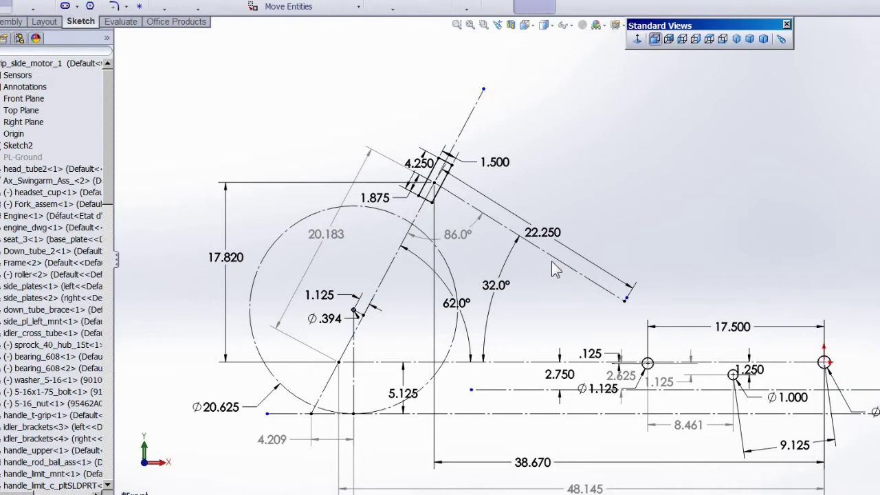
pyautogui.scroll(2, 498, 351)
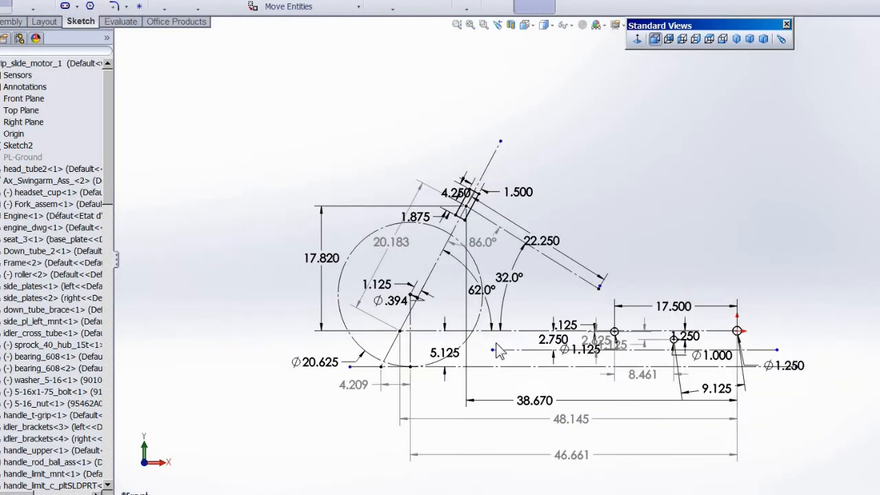
pyautogui.scroll(-1, 534, 346)
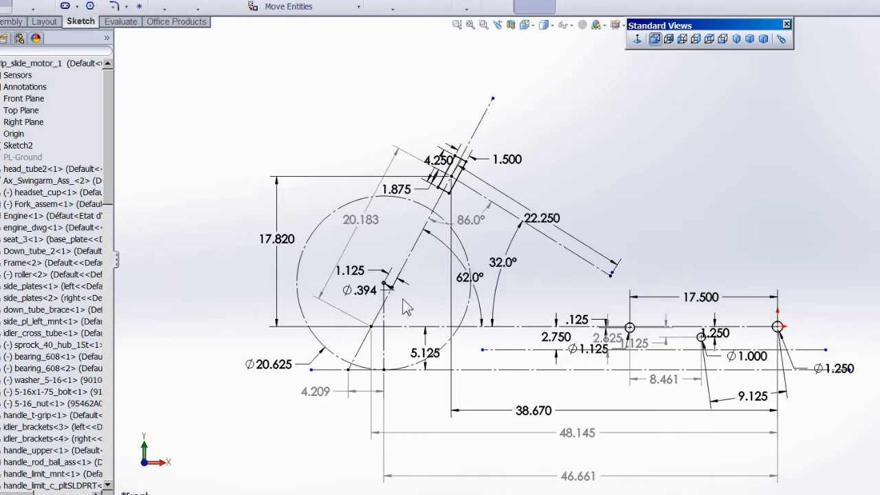
pyautogui.scroll(-1, 418, 334)
pyautogui.scroll(-1, 418, 335)
pyautogui.scroll(-1, 413, 329)
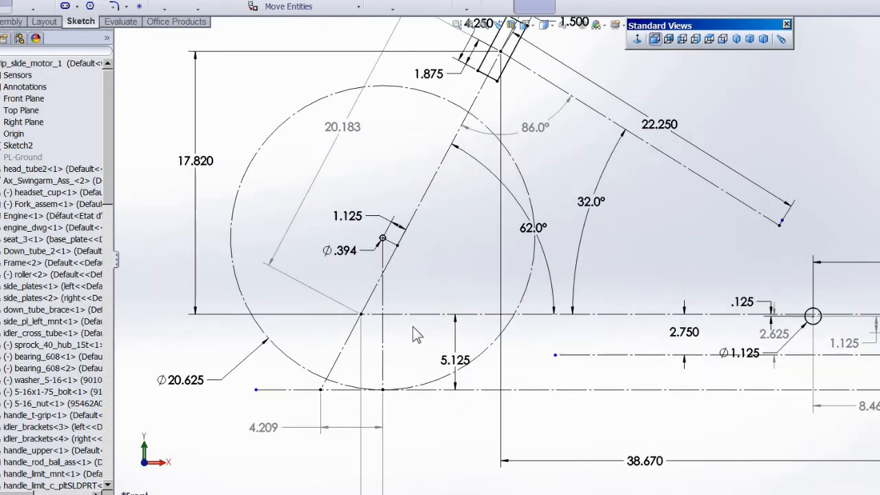
pyautogui.scroll(-1, 406, 327)
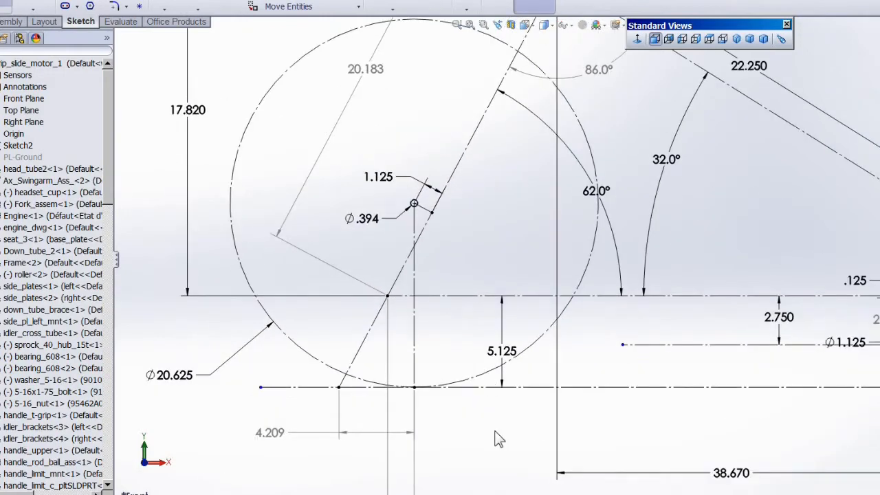
pyautogui.click(271, 433)
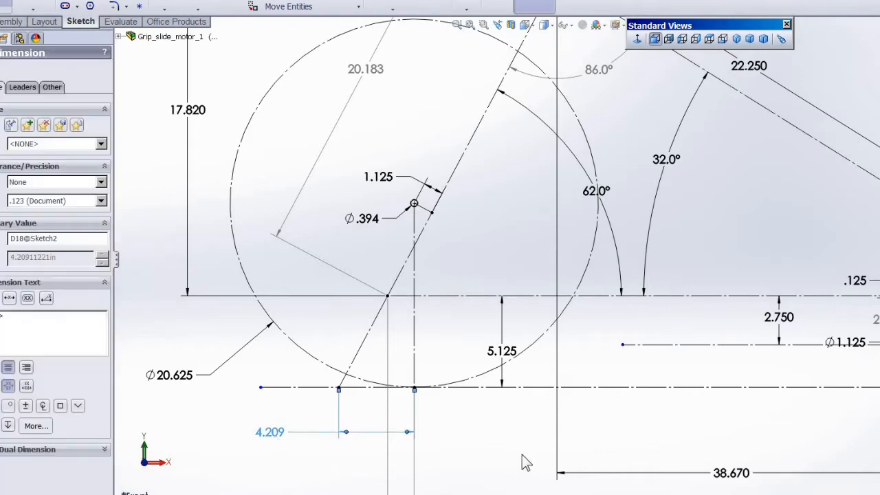
pyautogui.click(492, 435)
pyautogui.scroll(1, 522, 309)
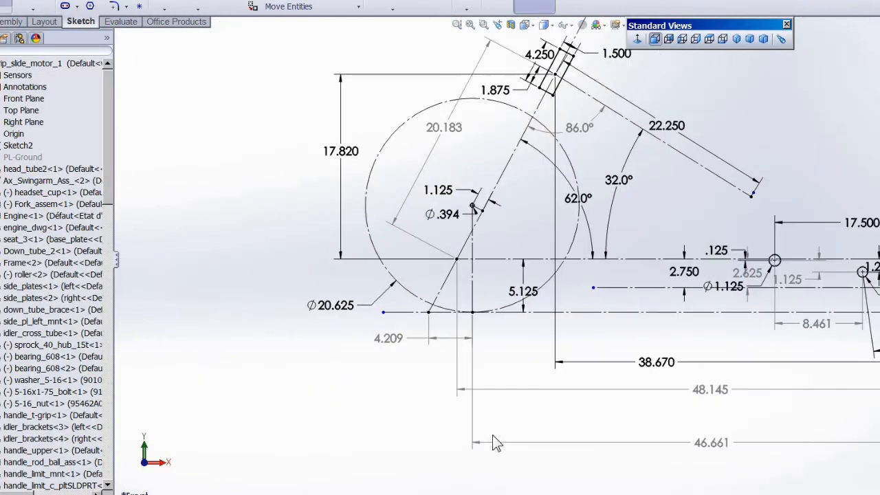
pyautogui.scroll(1, 619, 262)
pyautogui.scroll(1, 781, 244)
pyautogui.scroll(2, 780, 244)
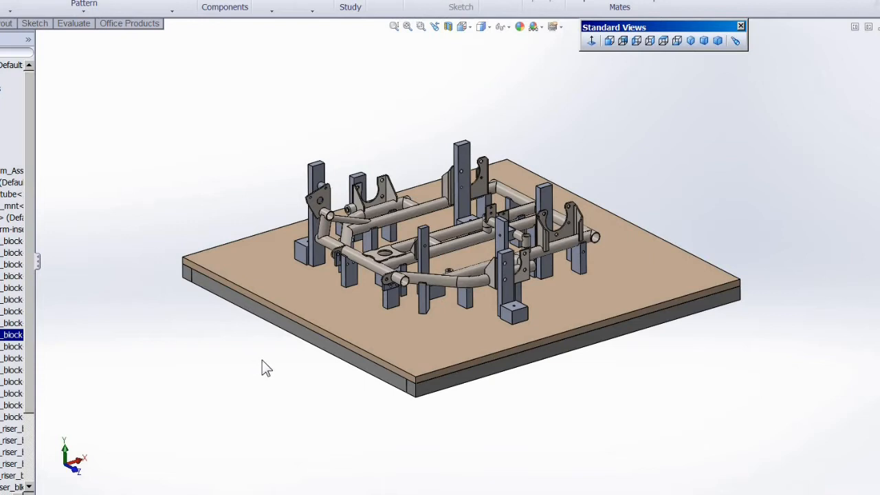
pyautogui.click(509, 287)
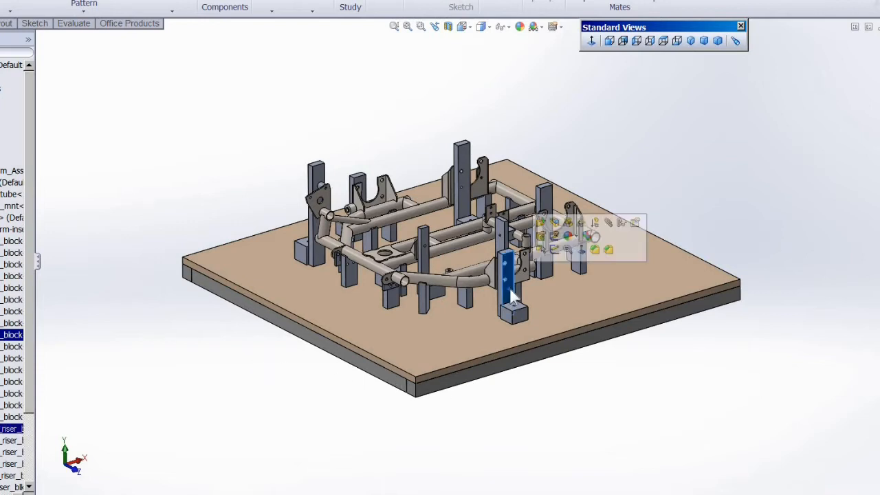
pyautogui.scroll(-3, 511, 292)
pyautogui.scroll(-2, 512, 296)
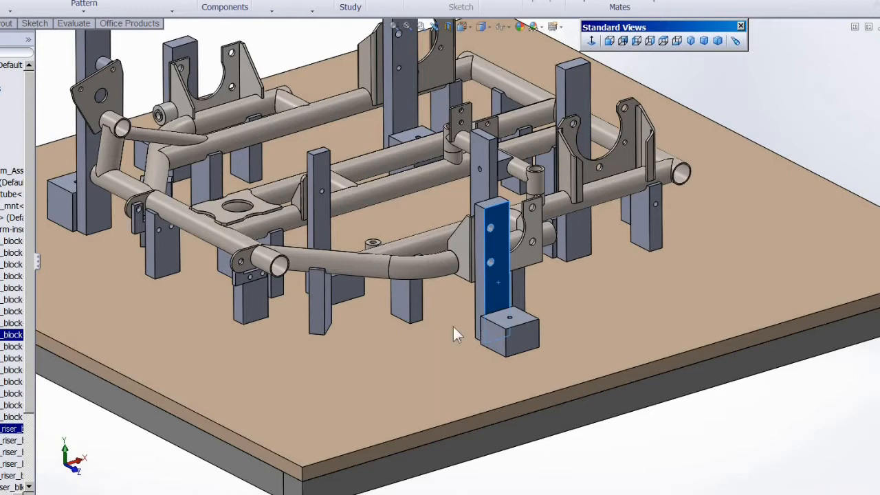
pyautogui.press('f')
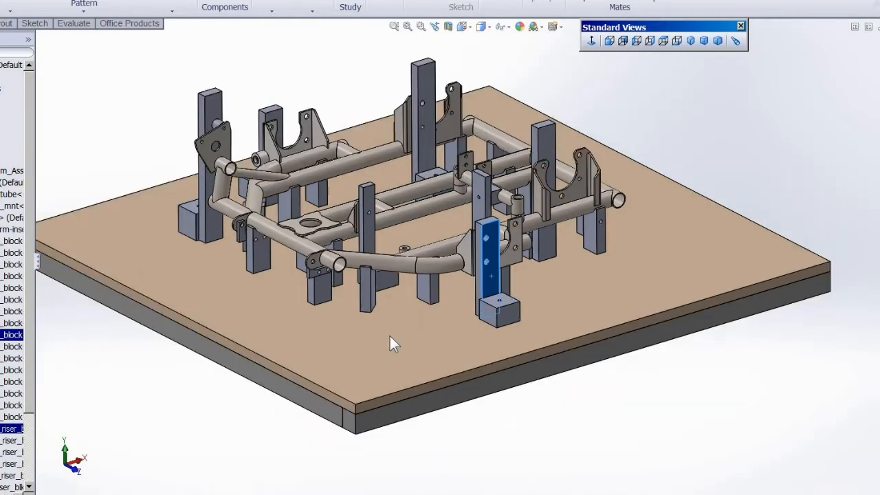
pyautogui.scroll(-2, 373, 337)
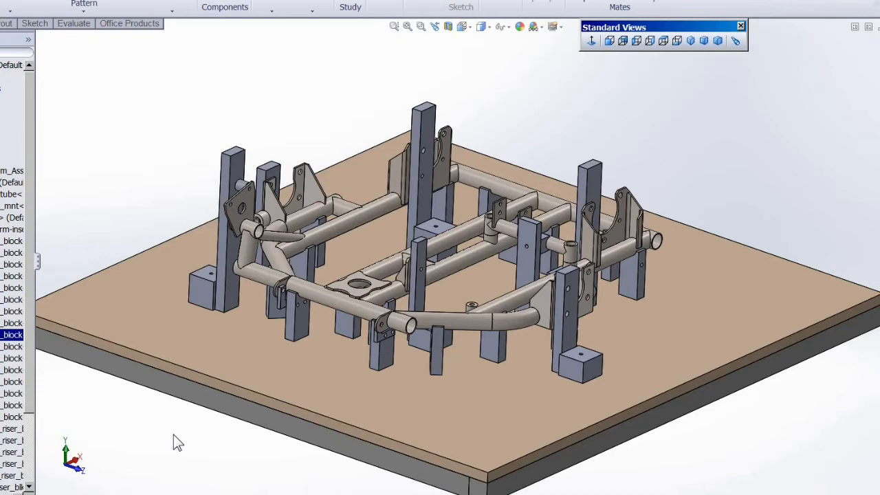
pyautogui.hotkey('ctrl', '7')
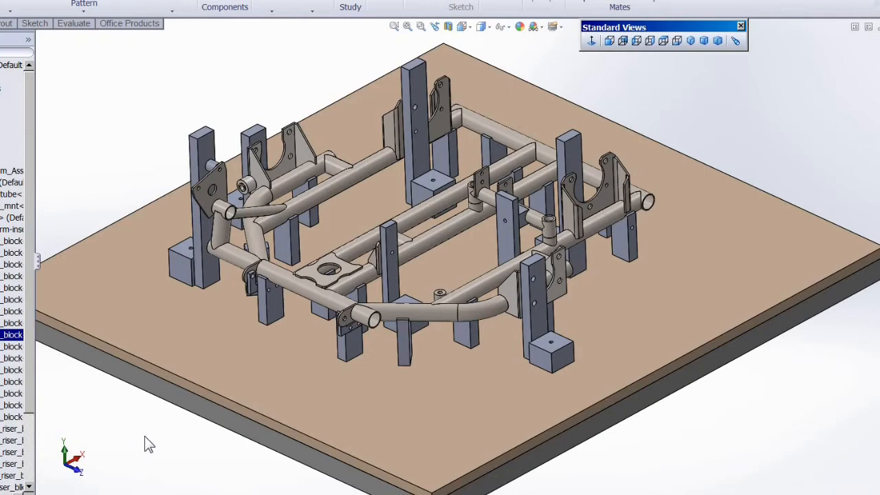
pyautogui.click(663, 41)
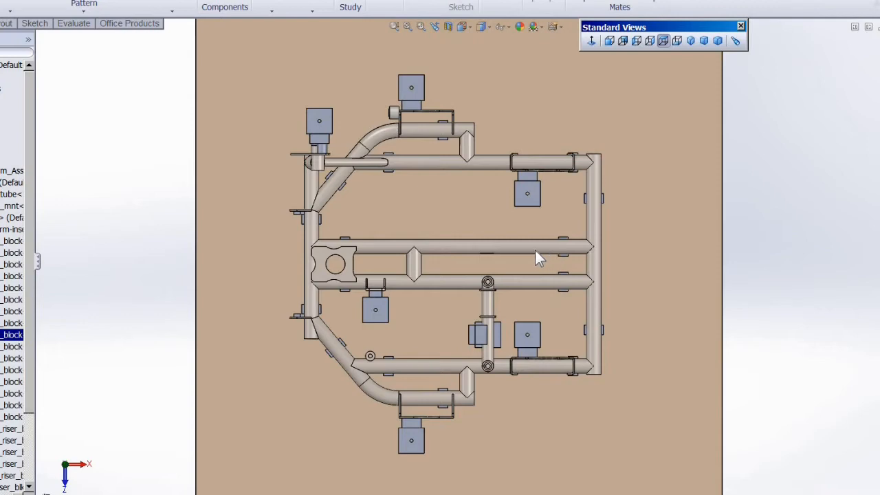
pyautogui.hotkey('ctrl', '7')
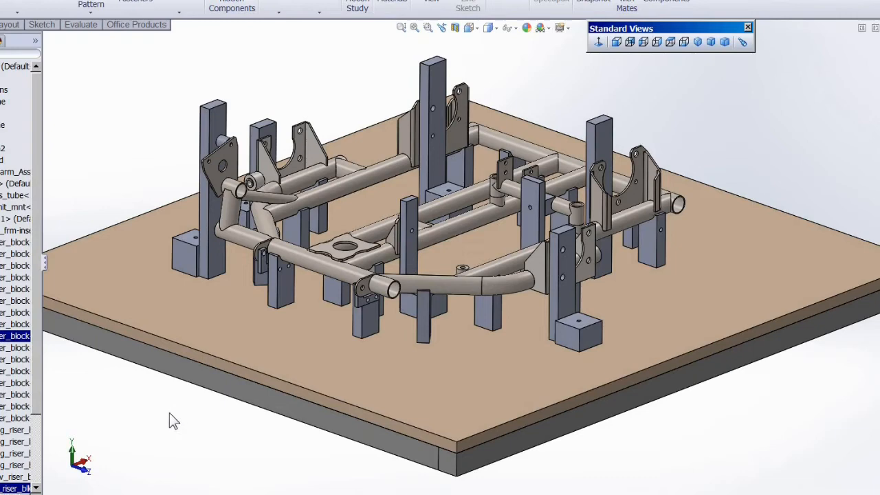
pyautogui.click(234, 338)
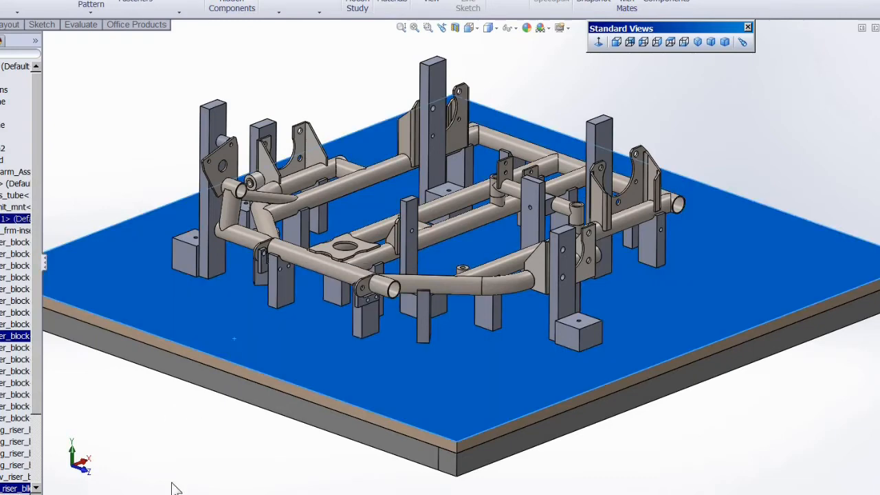
pyautogui.click(200, 432)
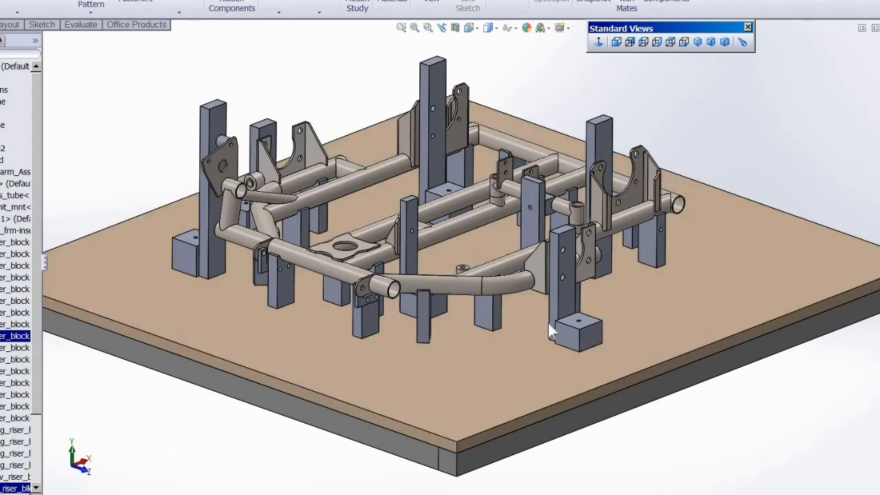
pyautogui.scroll(-3, 548, 330)
pyautogui.scroll(-3, 491, 318)
pyautogui.click(463, 286)
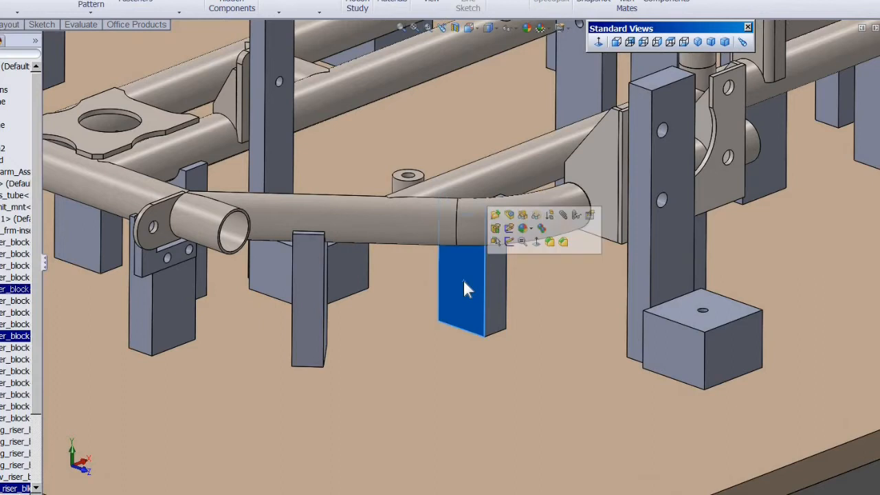
pyautogui.rightClick(466, 283)
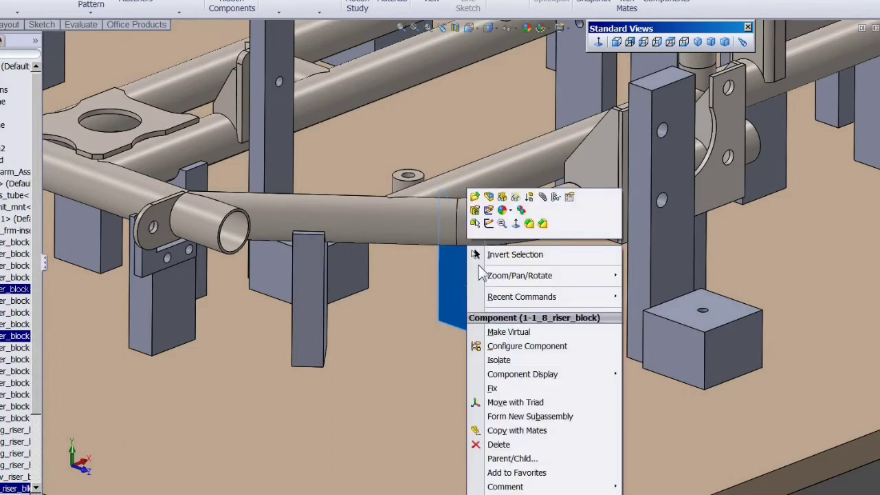
pyautogui.click(476, 197)
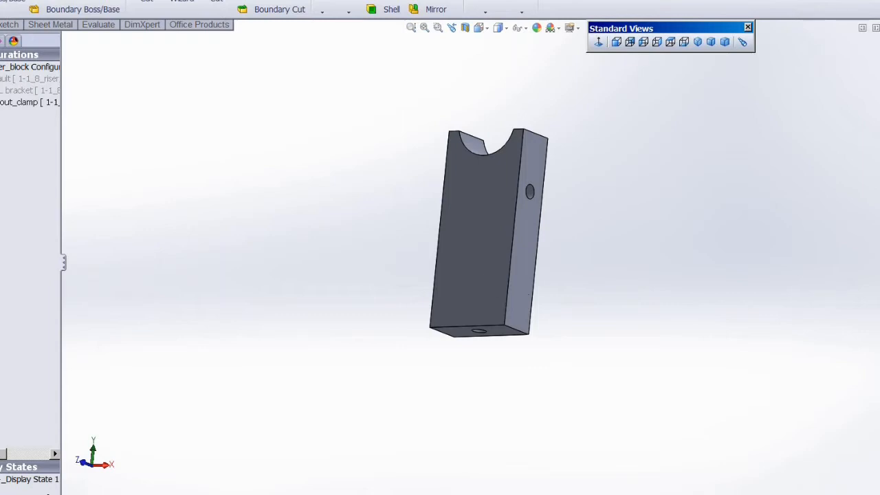
pyautogui.hotkey('ctrl', 'Tab')
pyautogui.click(851, 28)
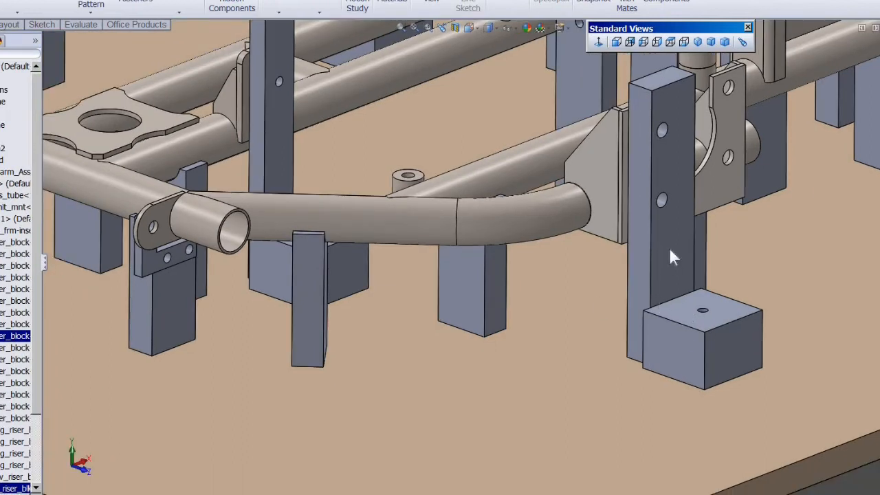
pyautogui.click(669, 247)
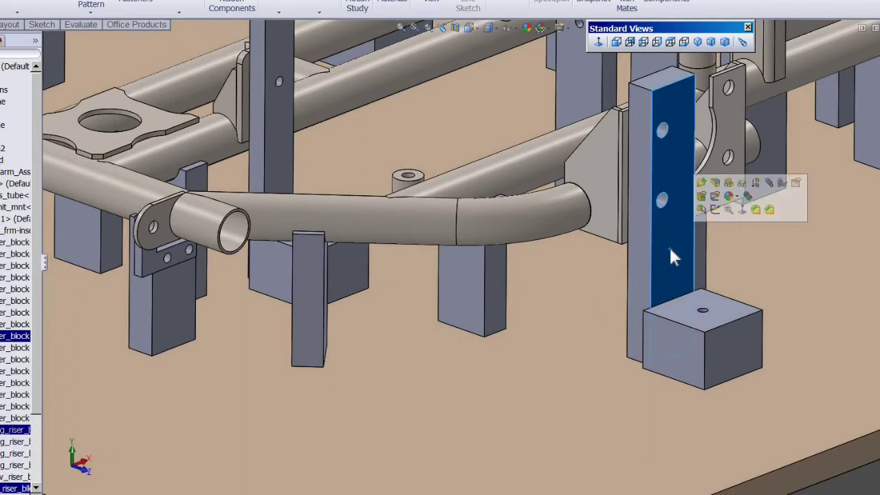
# Open the tall riser block as its own part and orbit it to see each side
pyautogui.click(702, 183)
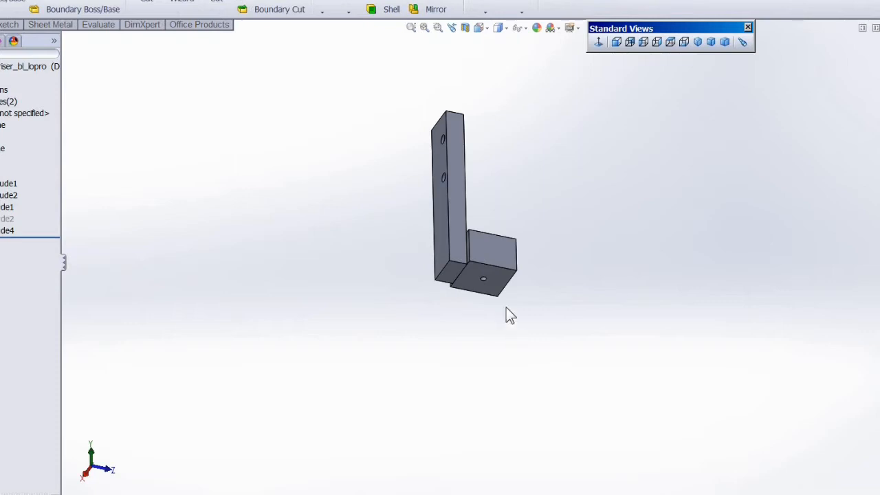
pyautogui.scroll(-3, 503, 239)
pyautogui.scroll(-2, 499, 261)
pyautogui.moveTo(494, 264); pyautogui.dragTo(453, 328, button='middle')
pyautogui.scroll(3, 475, 265)
pyautogui.moveTo(475, 266)
pyautogui.mouseDown(button='middle')
pyautogui.moveTo(456, 261)
pyautogui.moveTo(486, 234)
pyautogui.mouseUp(button='middle')
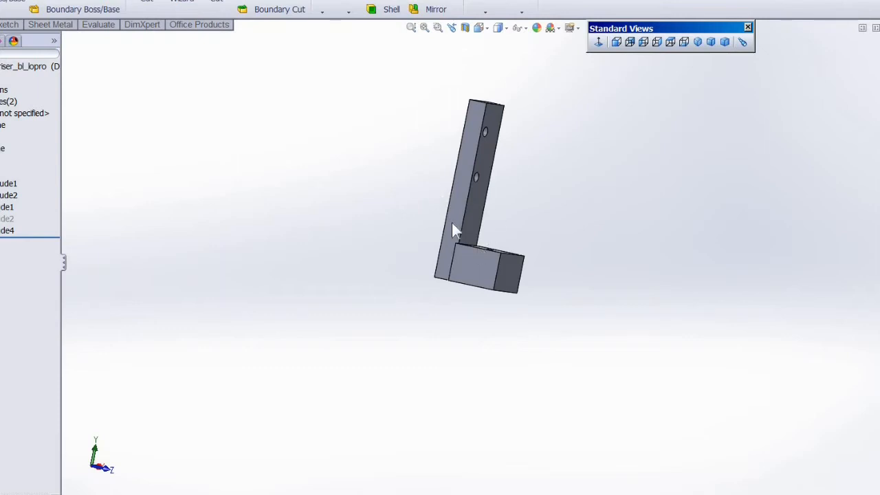
pyautogui.moveTo(475, 251)
pyautogui.mouseDown(button='middle')
pyautogui.moveTo(501, 178)
pyautogui.moveTo(506, 185)
pyautogui.mouseUp(button='middle')
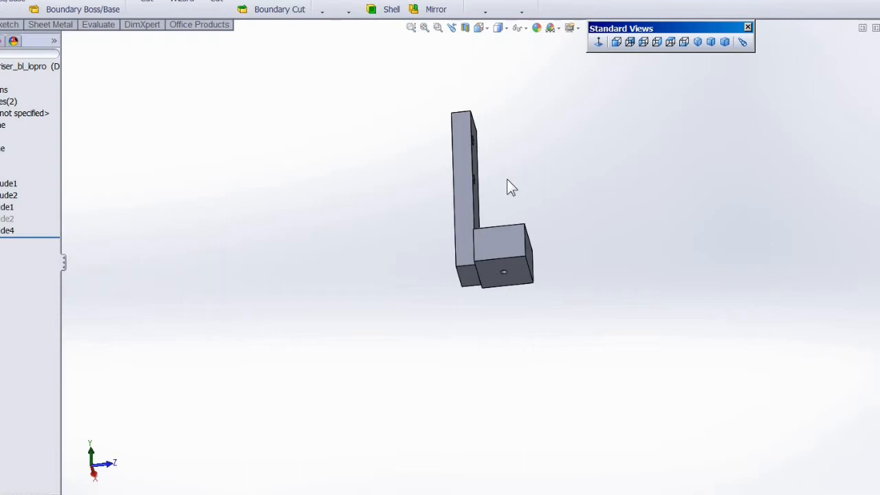
pyautogui.scroll(-3, 533, 315)
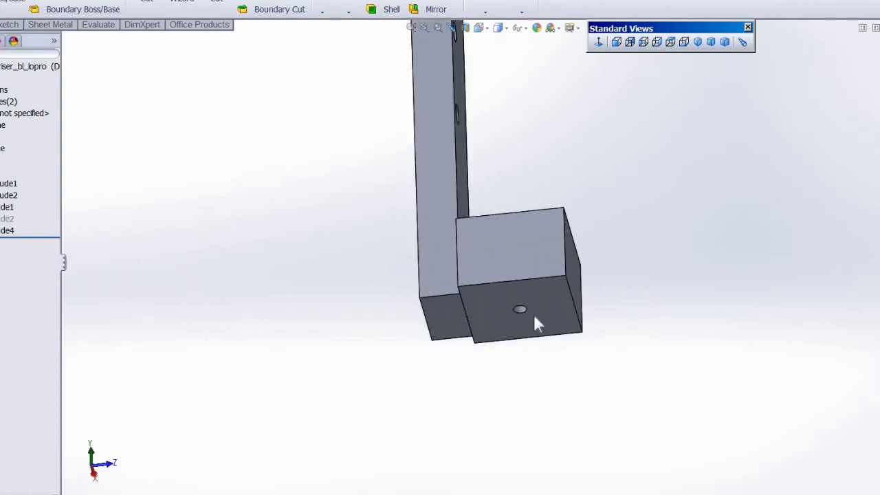
pyautogui.scroll(-2, 532, 314)
pyautogui.scroll(-2, 524, 305)
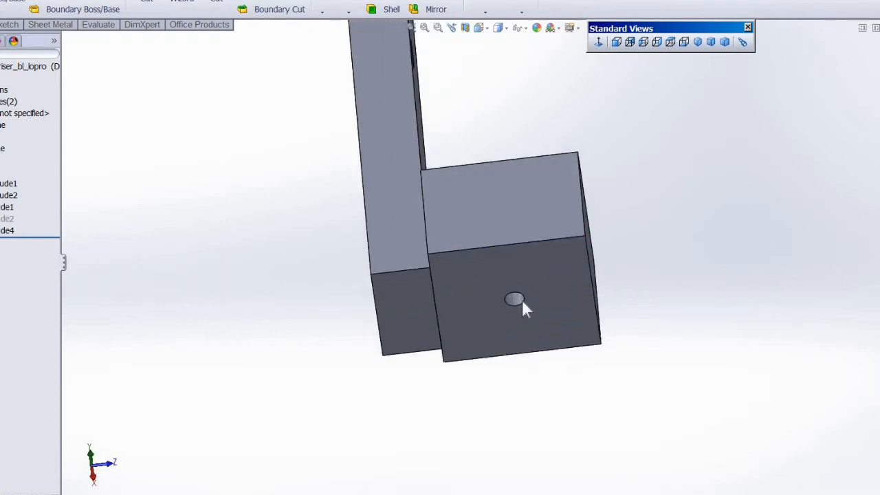
pyautogui.scroll(-2, 515, 303)
# Inspect the foot hole and the two holes in the riser block's upright
pyautogui.click(511, 296)
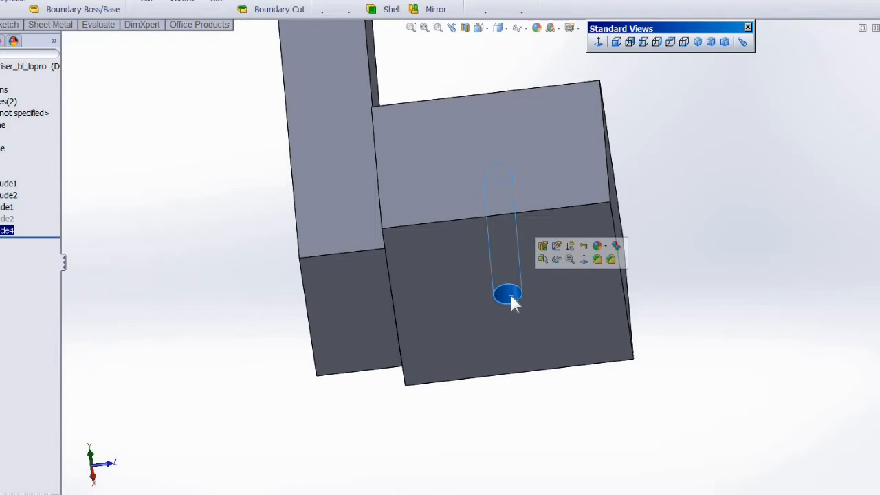
pyautogui.scroll(2, 494, 297)
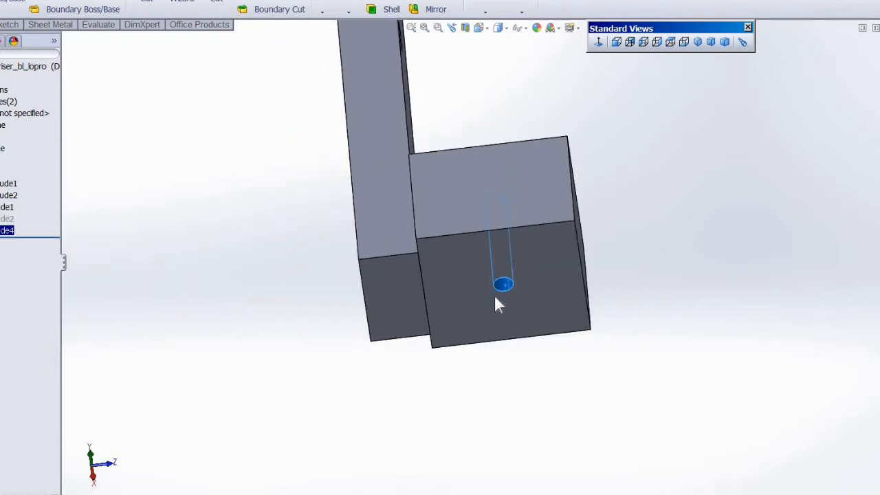
pyautogui.scroll(3, 496, 297)
pyautogui.moveTo(496, 297); pyautogui.dragTo(407, 289, button='middle')
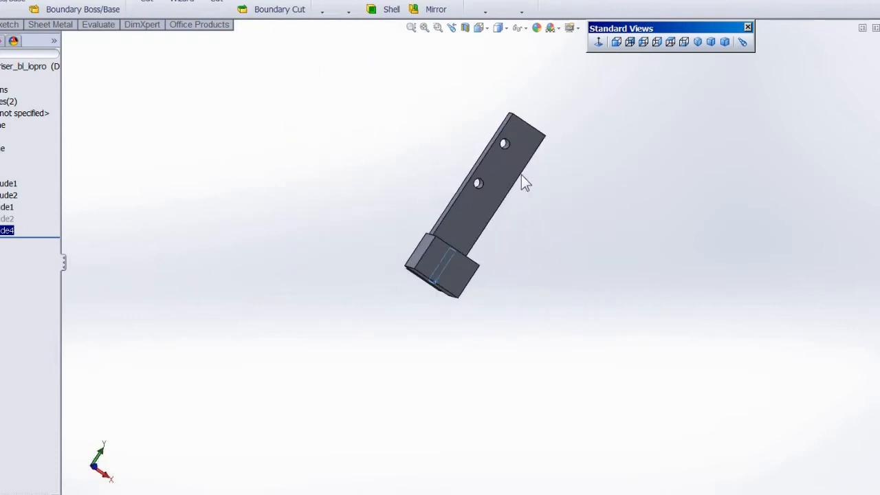
pyautogui.scroll(-3, 521, 175)
pyautogui.moveTo(480, 212)
pyautogui.mouseDown(button='middle')
pyautogui.moveTo(455, 203)
pyautogui.moveTo(491, 224)
pyautogui.mouseUp(button='middle')
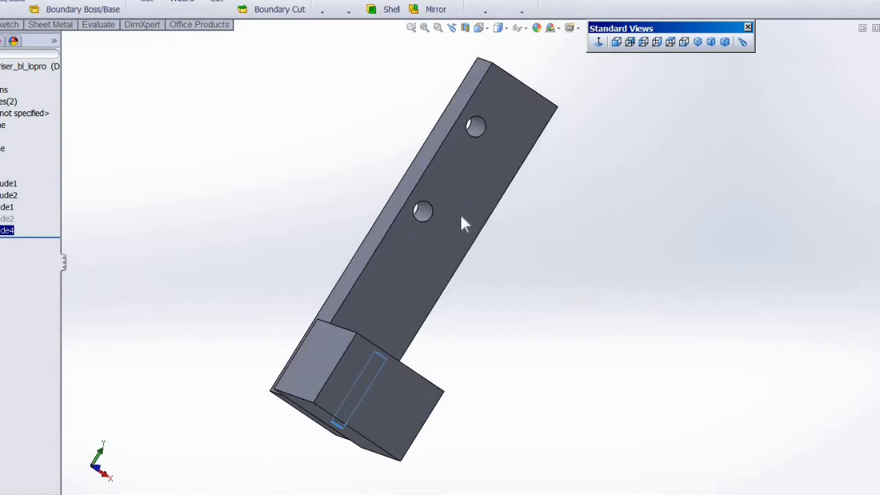
pyautogui.scroll(-3, 460, 213)
pyautogui.click(403, 218)
pyautogui.click(503, 76)
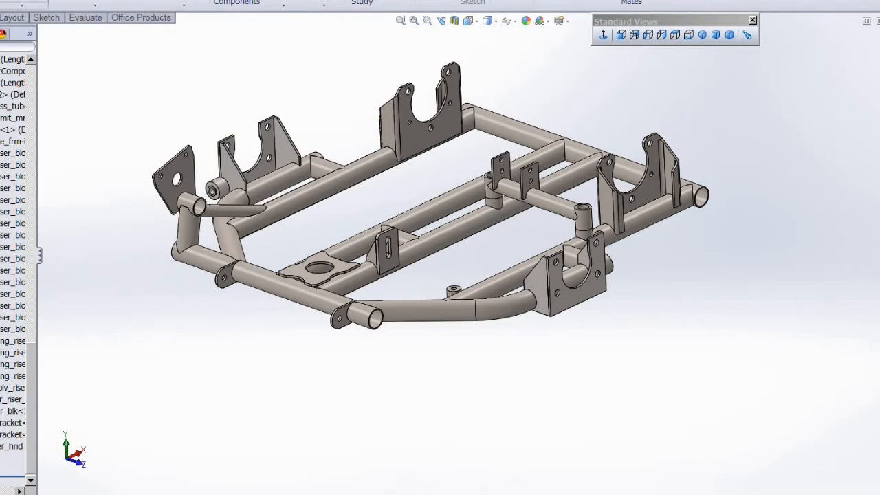
# Insert a small riser block and mate its cradle concentric to the front curved tube
pyautogui.click(14, 238)
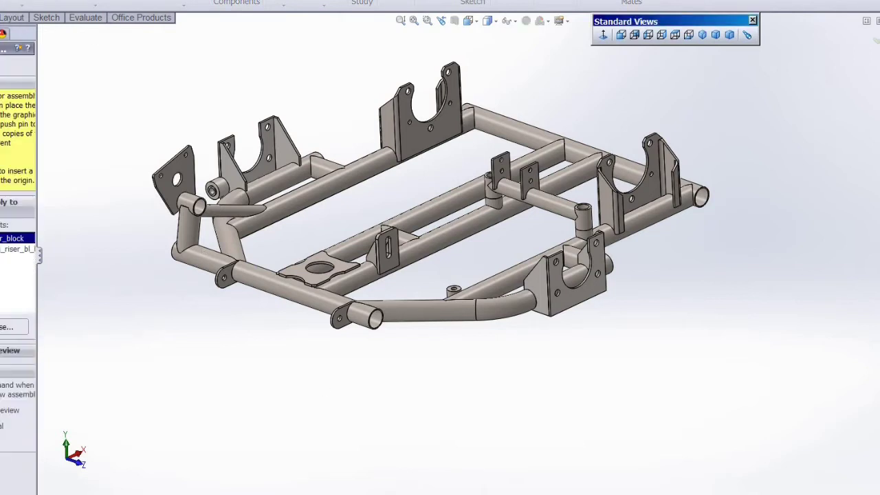
pyautogui.click(365, 400)
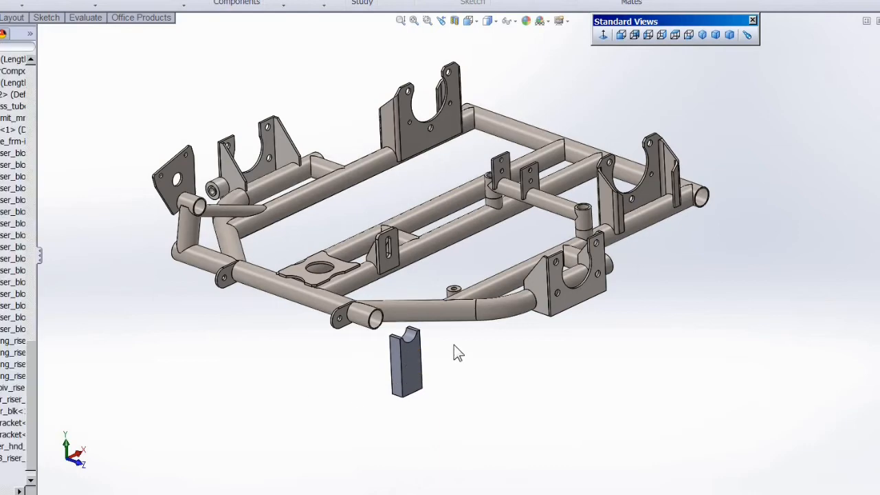
pyautogui.scroll(-3, 454, 345)
pyautogui.click(96, 3)
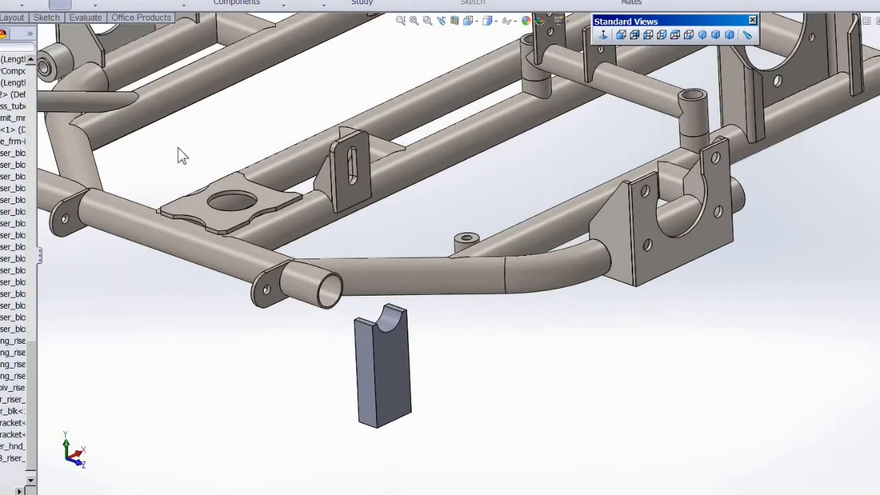
pyautogui.click(394, 272)
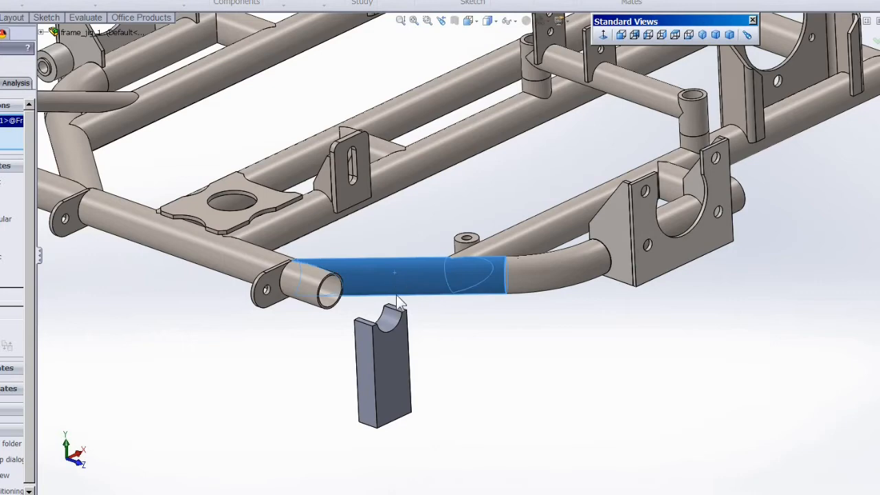
pyautogui.scroll(-2, 395, 311)
pyautogui.click(397, 317)
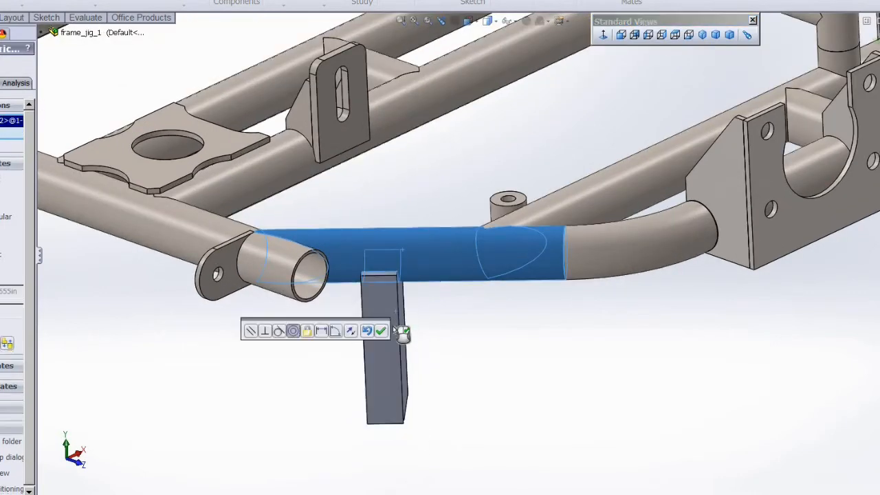
pyautogui.click(383, 331)
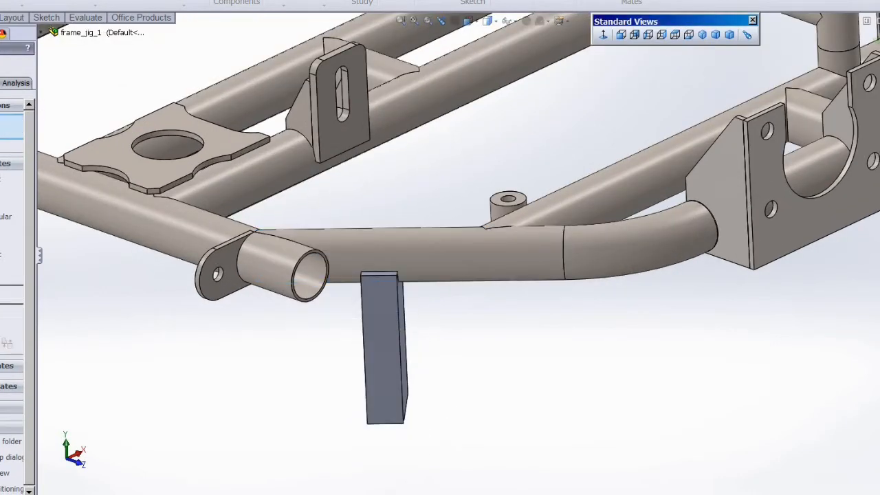
# Slide the riser block along the tube toward its middle and fit the assembly in view
pyautogui.click(376, 411)
pyautogui.moveTo(371, 413)
pyautogui.mouseDown()
pyautogui.moveTo(413, 409)
pyautogui.moveTo(373, 409)
pyautogui.mouseUp()
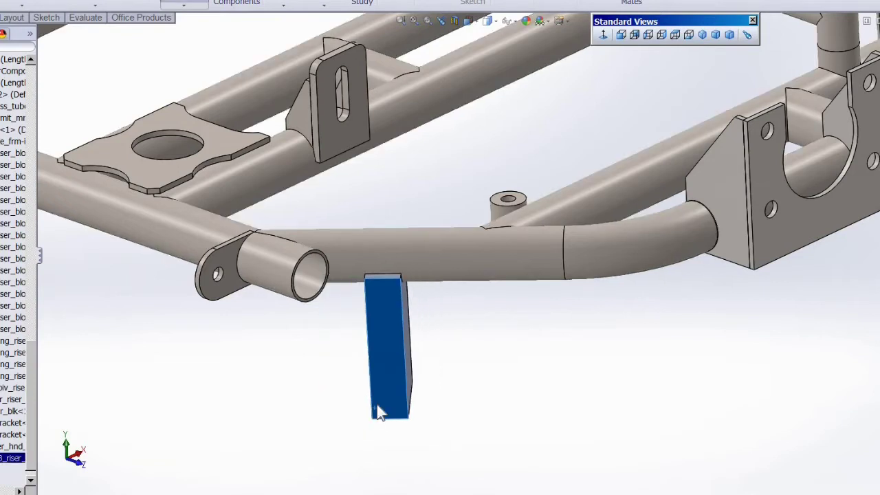
pyautogui.click(282, 393)
pyautogui.press('f')
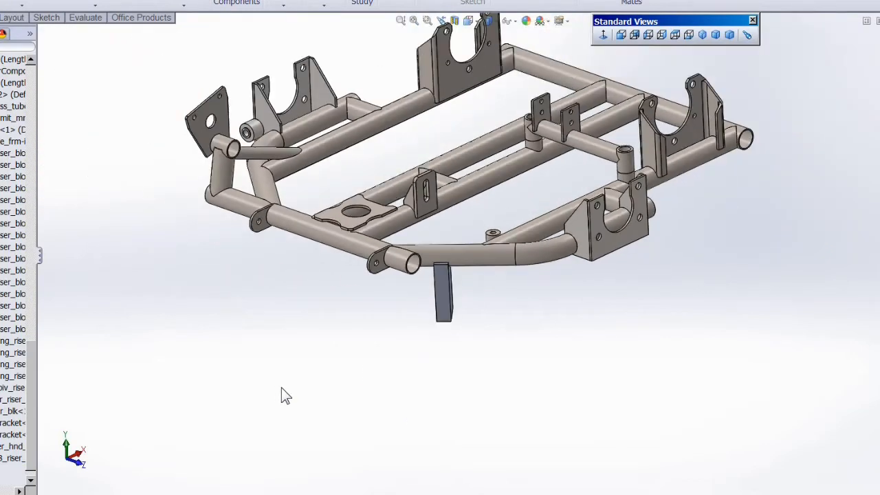
pyautogui.scroll(3, 619, 264)
# Insert a tall riser block and mate its face flush (coincident) with the front bracket plate
pyautogui.click(585, 237)
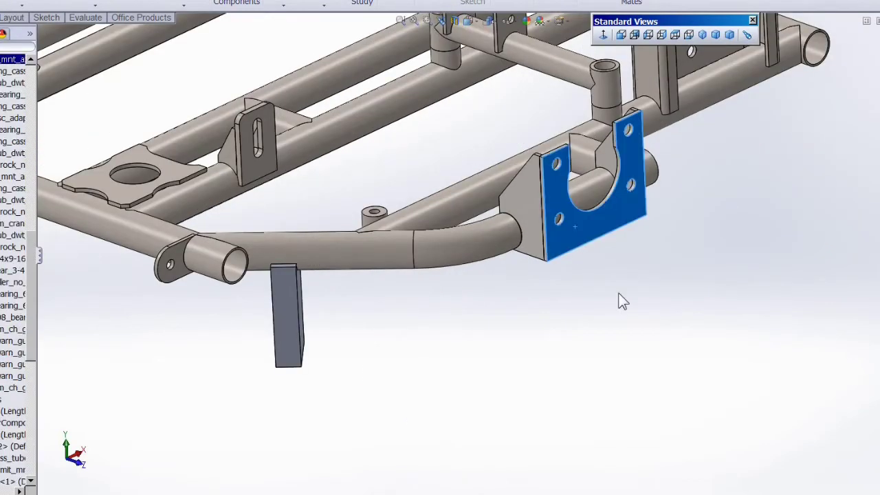
pyautogui.click(475, 337)
pyautogui.click(21, 4)
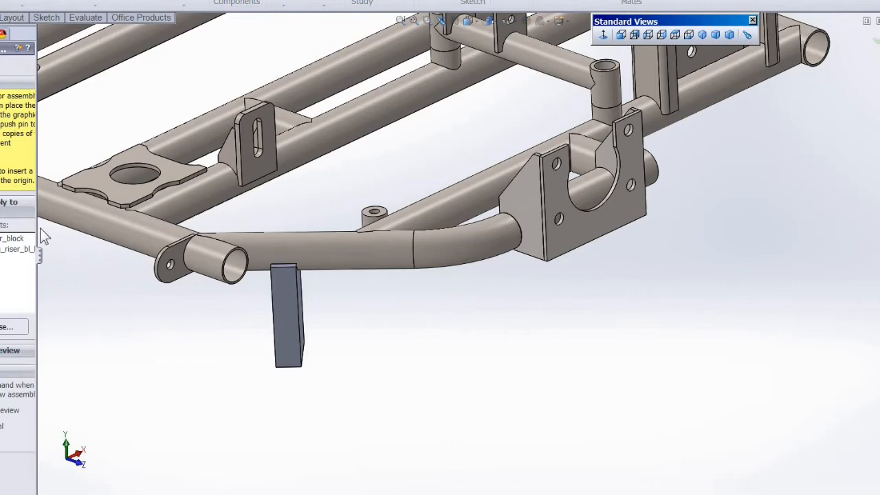
pyautogui.click(17, 249)
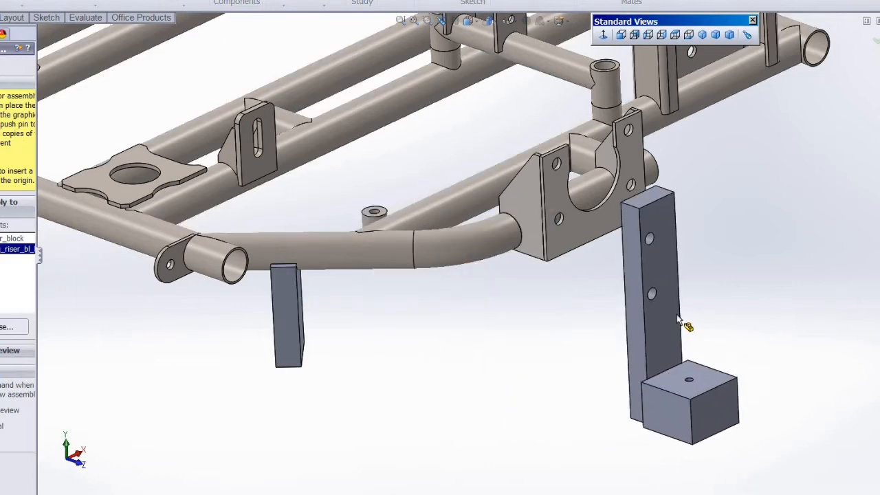
pyautogui.click(677, 320)
pyautogui.scroll(-2, 717, 276)
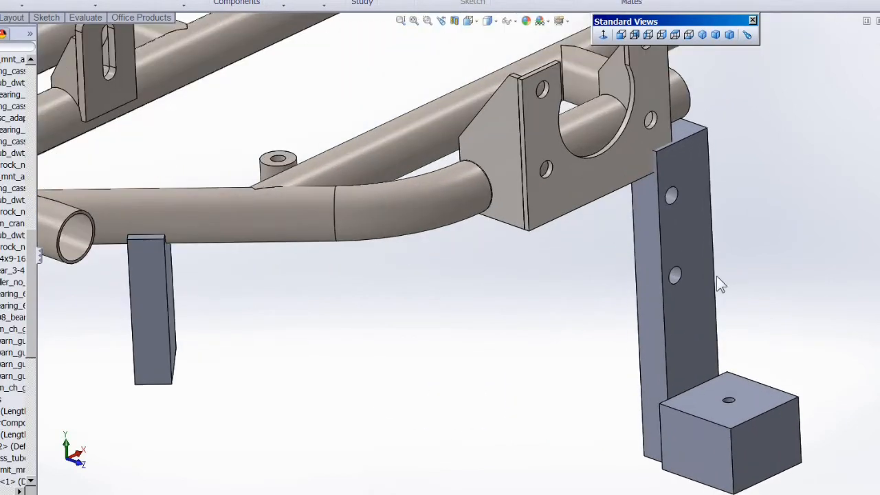
pyautogui.scroll(-2, 699, 273)
pyautogui.click(660, 277)
pyautogui.scroll(-2, 652, 183)
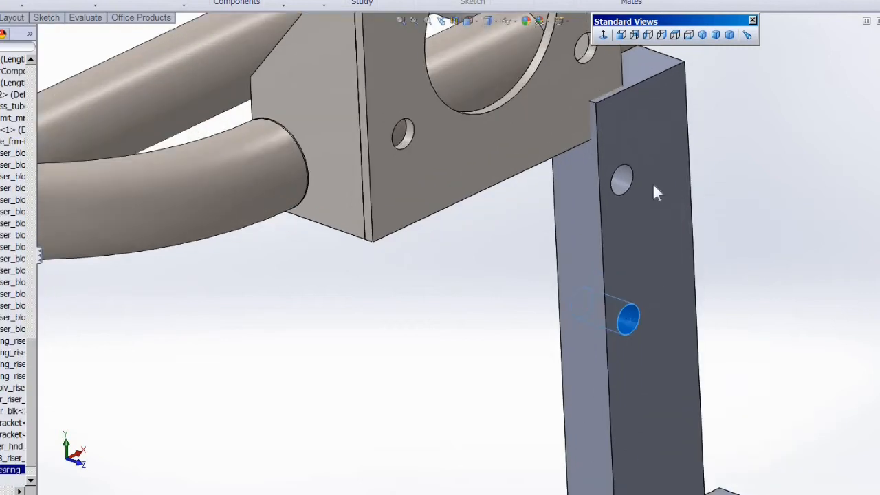
pyautogui.scroll(3, 514, 326)
pyautogui.scroll(-2, 502, 328)
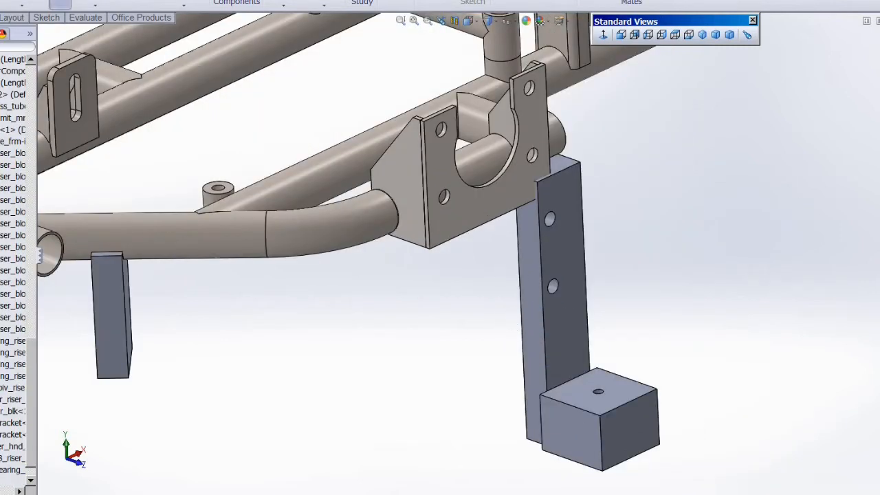
pyautogui.click(465, 204)
pyautogui.scroll(3, 512, 320)
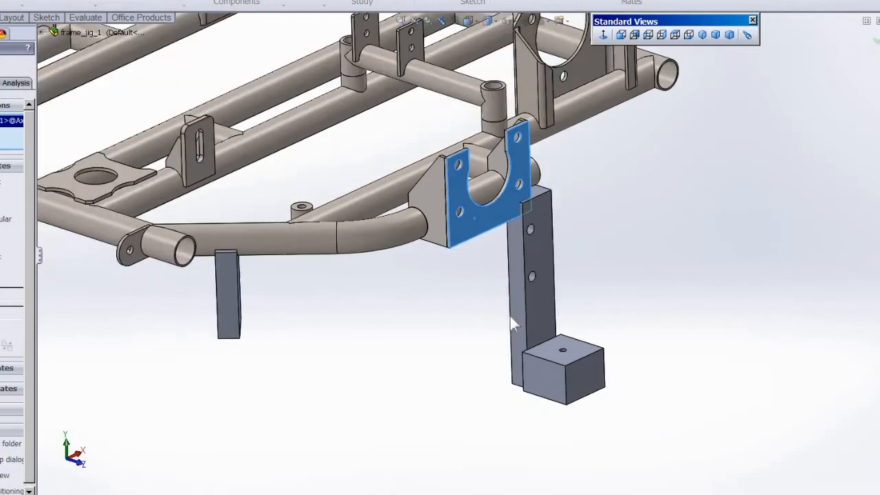
pyautogui.moveTo(510, 317); pyautogui.dragTo(587, 300, button='middle')
pyautogui.scroll(-3, 479, 349)
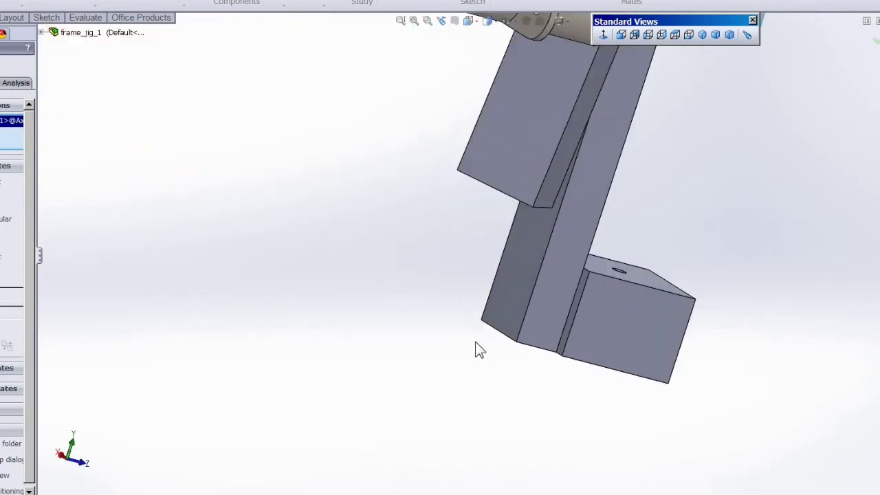
pyautogui.click(512, 298)
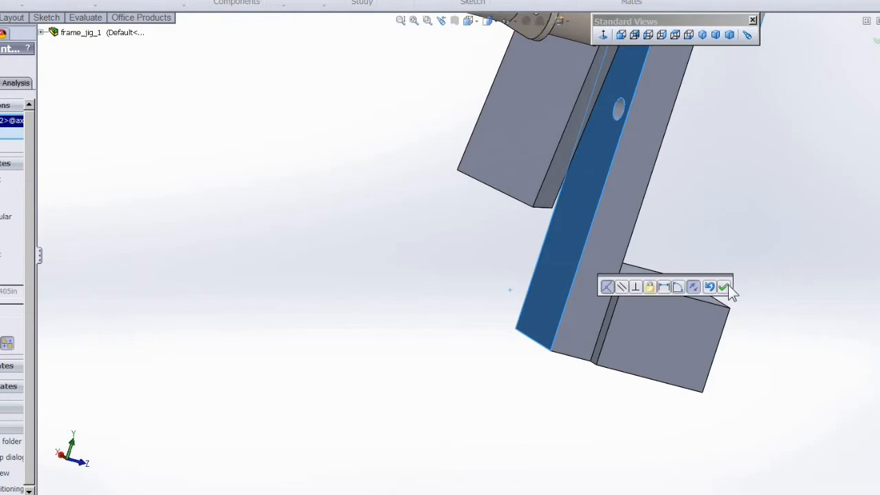
pyautogui.click(725, 287)
pyautogui.scroll(3, 723, 207)
# Mate the riser's upper hole concentric with the bracket hole and fit the jig in view
pyautogui.moveTo(723, 175)
pyautogui.mouseDown(button='middle')
pyautogui.moveTo(556, 238)
pyautogui.moveTo(446, 238)
pyautogui.mouseUp(button='middle')
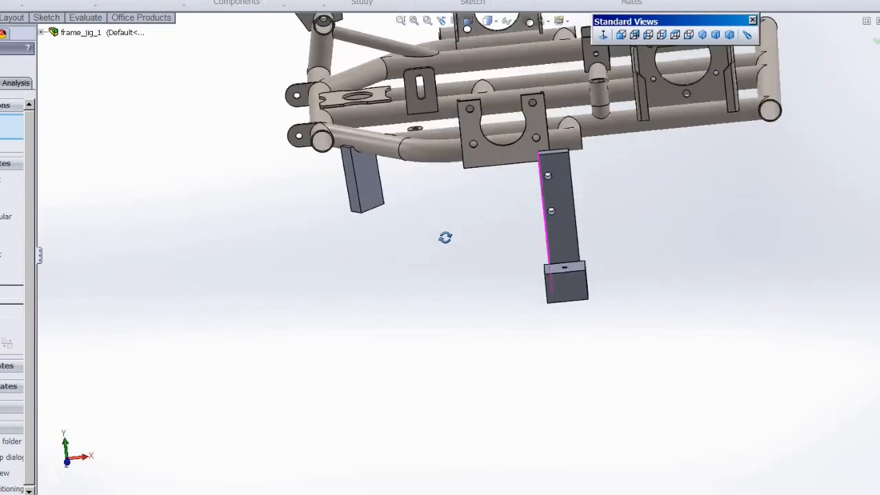
pyautogui.scroll(-3, 578, 263)
pyautogui.scroll(-3, 537, 330)
pyautogui.click(537, 330)
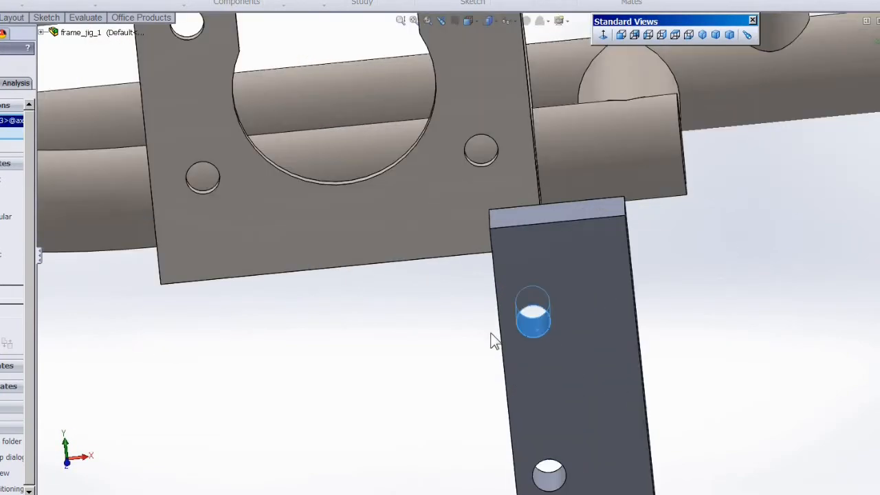
pyautogui.scroll(3, 440, 309)
pyautogui.scroll(-3, 348, 148)
pyautogui.scroll(-2, 357, 171)
pyautogui.scroll(-2, 378, 189)
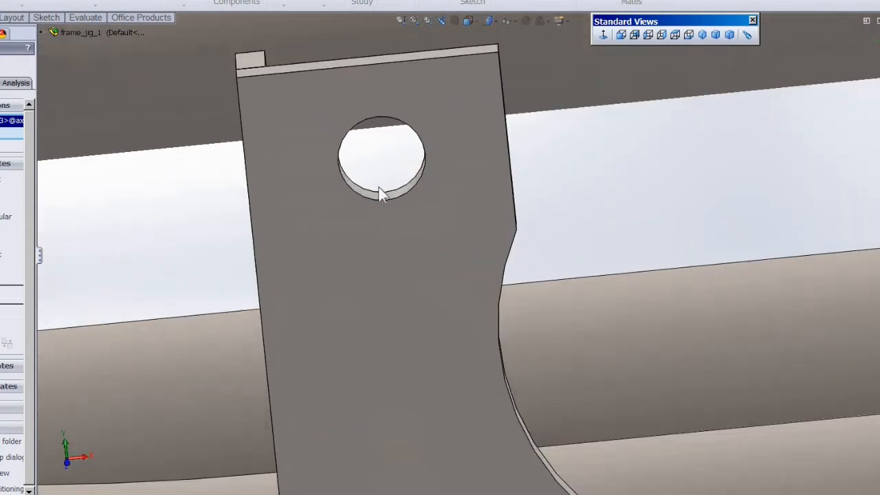
pyautogui.click(388, 196)
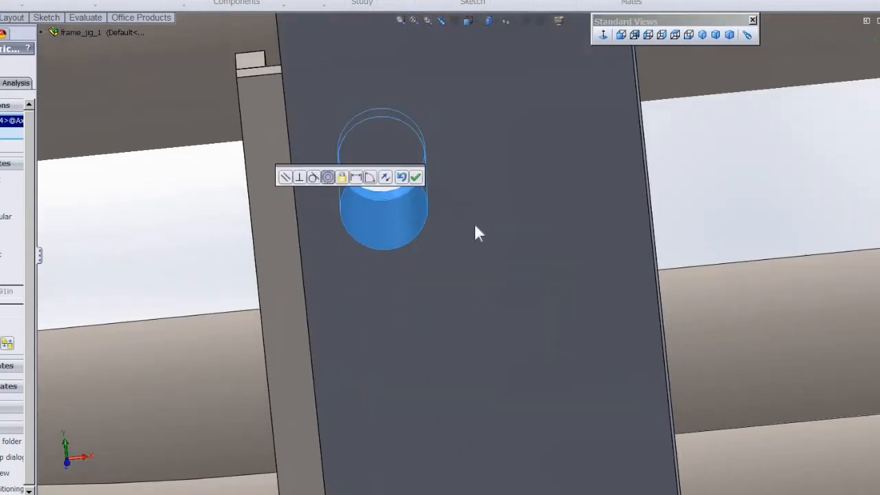
pyautogui.click(416, 177)
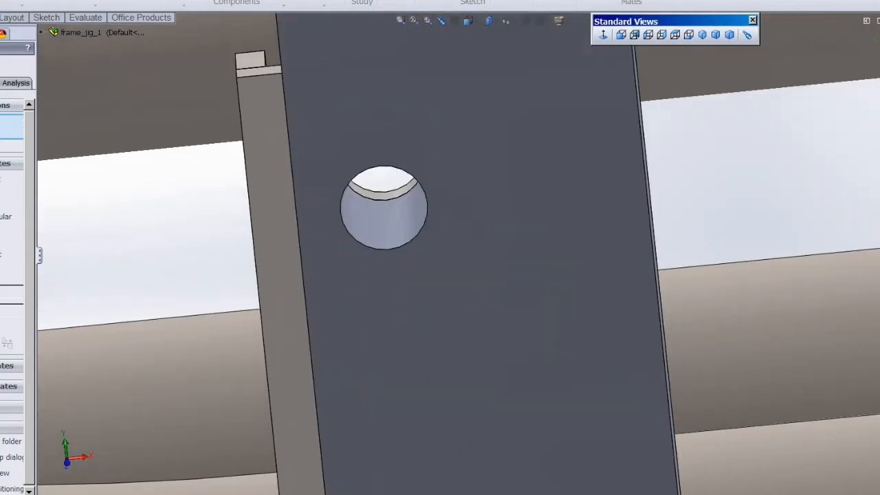
pyautogui.scroll(3, 183, 206)
pyautogui.scroll(3, 227, 223)
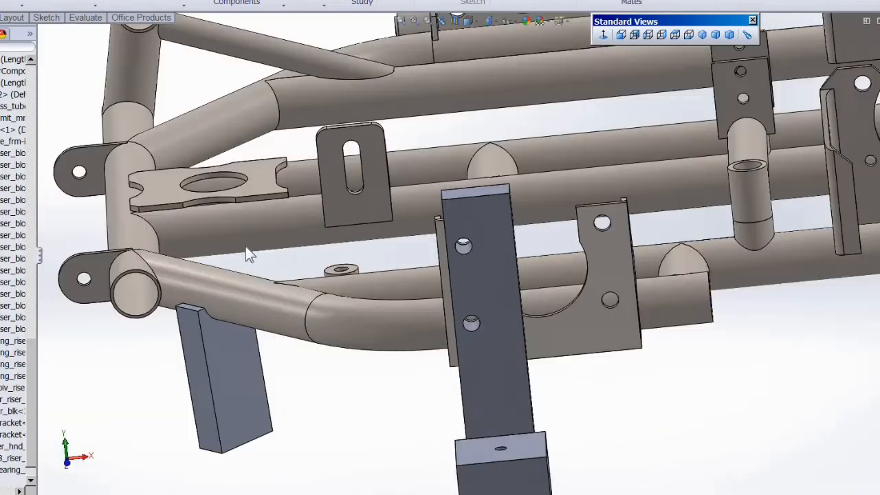
pyautogui.scroll(2, 261, 282)
pyautogui.scroll(2, 247, 313)
pyautogui.moveTo(222, 310)
pyautogui.mouseDown(button='middle')
pyautogui.moveTo(255, 298)
pyautogui.moveTo(440, 383)
pyautogui.mouseUp(button='middle')
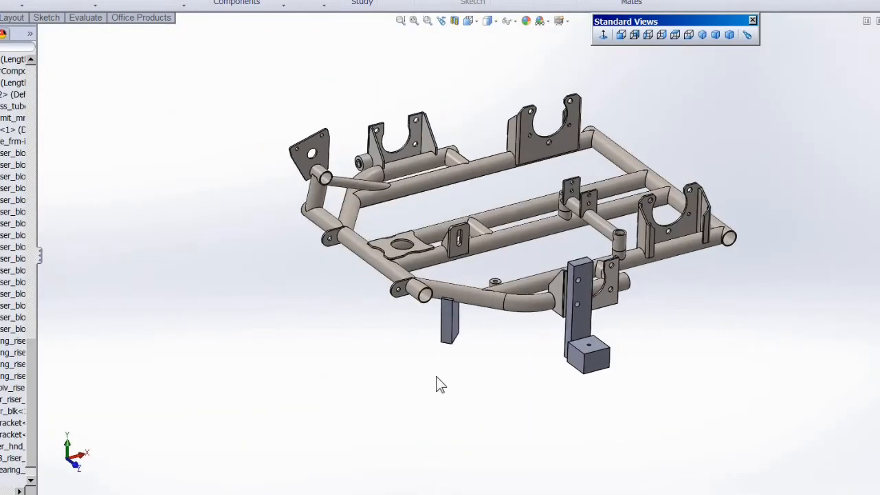
pyautogui.scroll(-3, 495, 286)
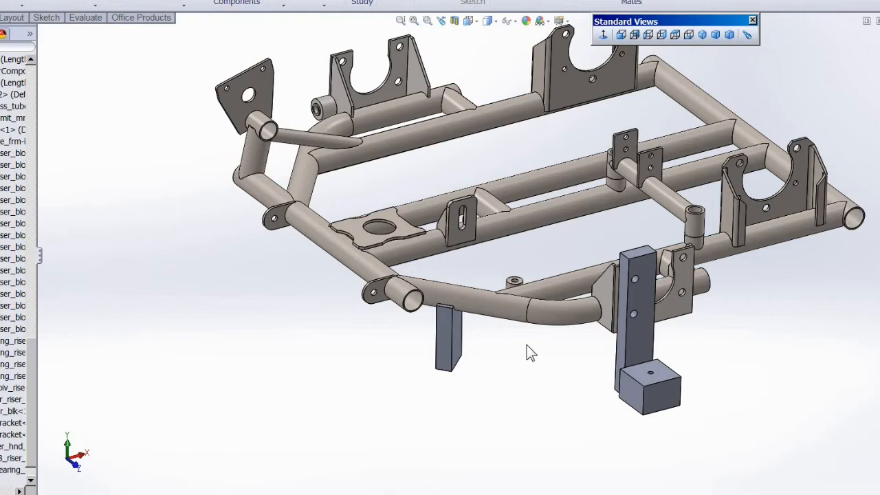
pyautogui.press('f')
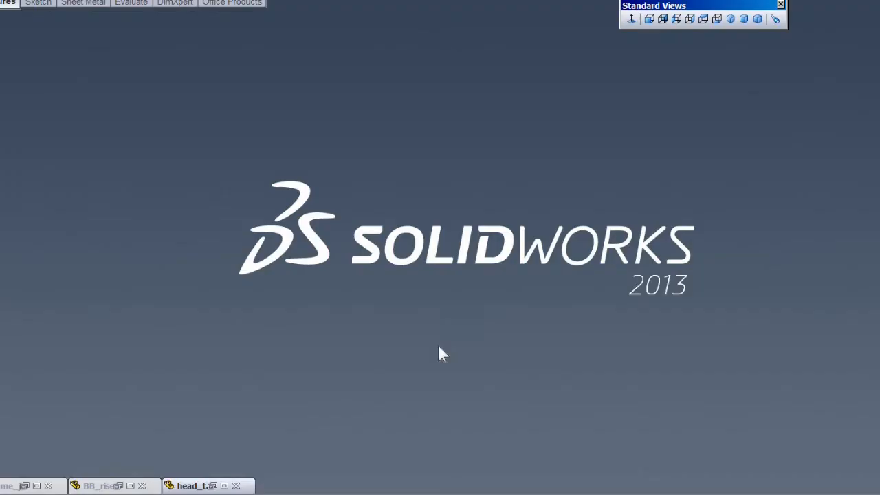
# Restore and review the head_tube_riser part, then the BB_riser part
pyautogui.click(212, 485)
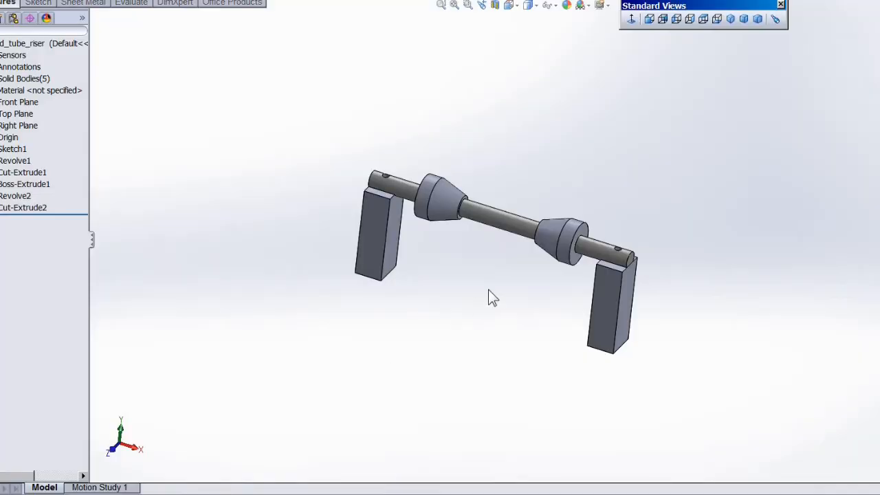
pyautogui.moveTo(488, 289)
pyautogui.mouseDown(button='middle')
pyautogui.moveTo(452, 272)
pyautogui.moveTo(487, 259)
pyautogui.mouseUp(button='middle')
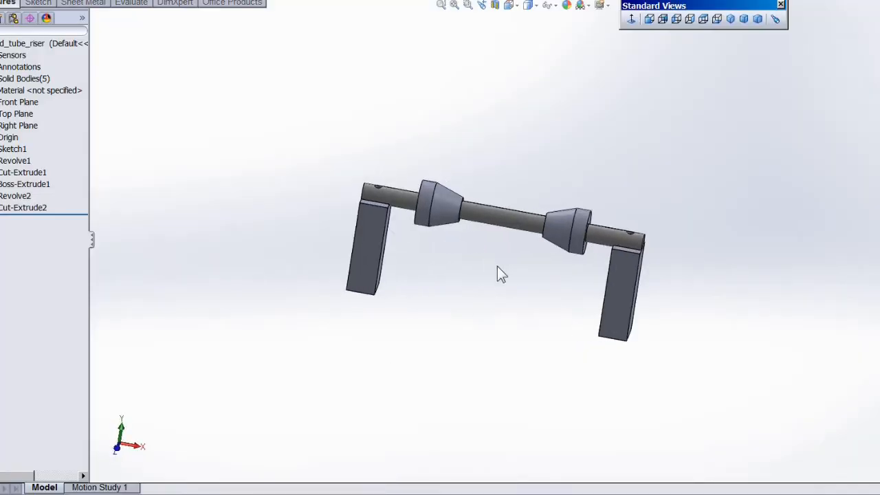
pyautogui.scroll(-2, 500, 261)
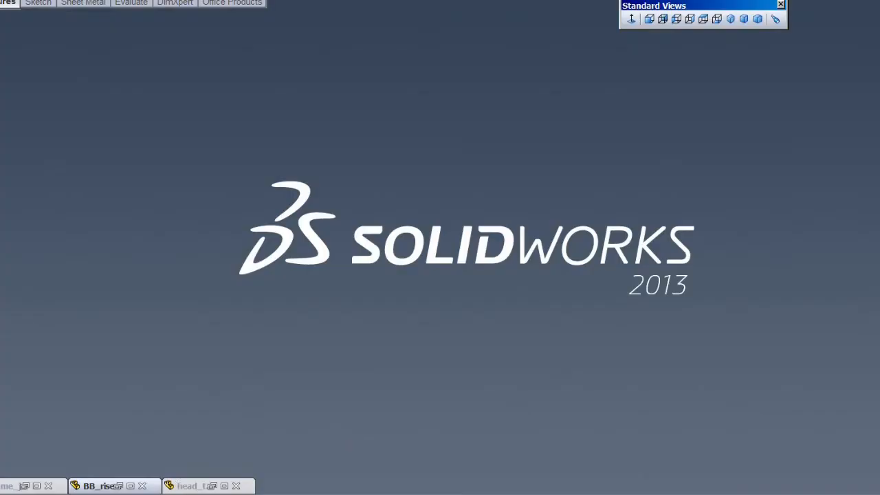
pyautogui.click(130, 486)
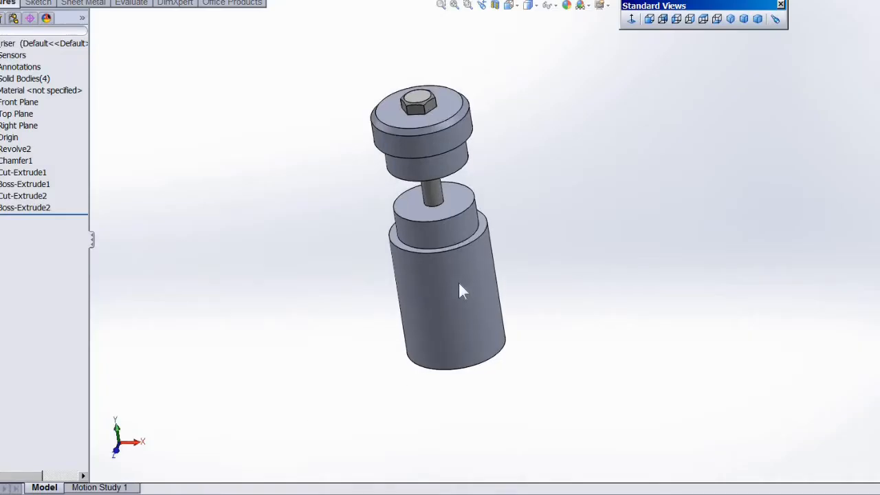
pyautogui.scroll(2, 466, 290)
pyautogui.scroll(1, 467, 294)
pyautogui.scroll(-3, 469, 251)
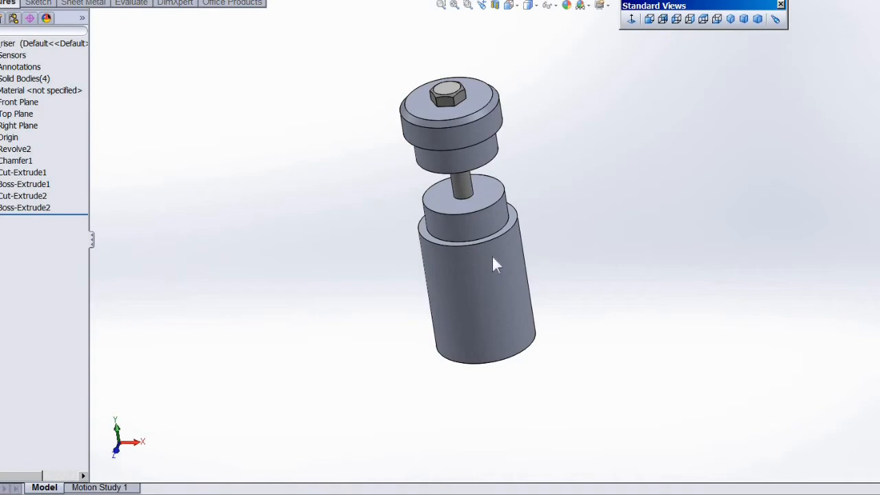
pyautogui.scroll(1, 493, 260)
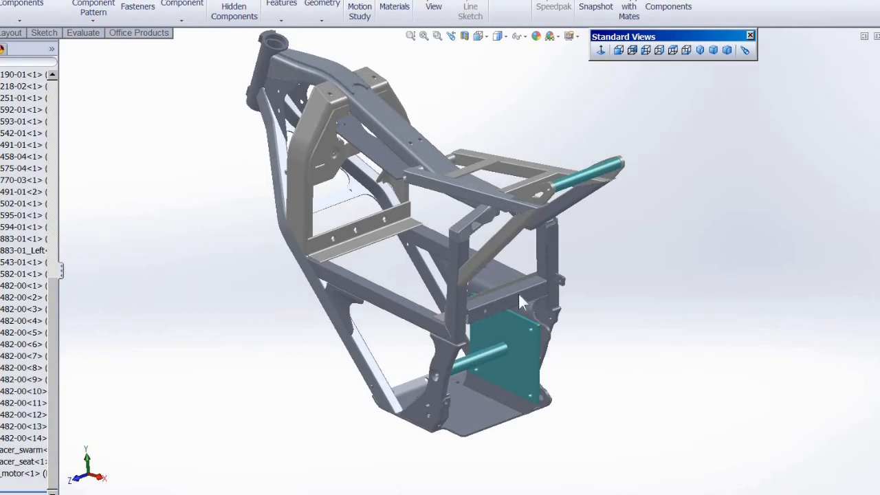
# Orbit the motorcycle frame and select the seat tube, lower cross tube and motor plate
pyautogui.moveTo(519, 301)
pyautogui.mouseDown(button='middle')
pyautogui.moveTo(532, 314)
pyautogui.moveTo(590, 319)
pyautogui.mouseUp(button='middle')
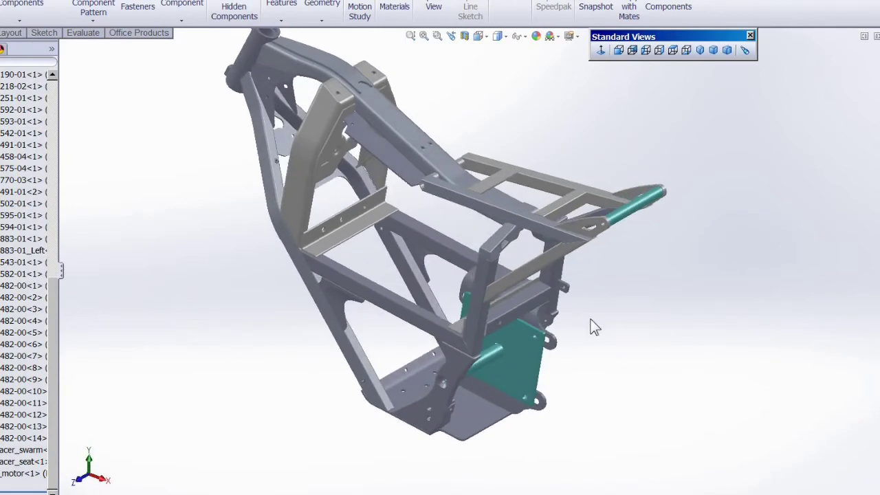
pyautogui.click(632, 205)
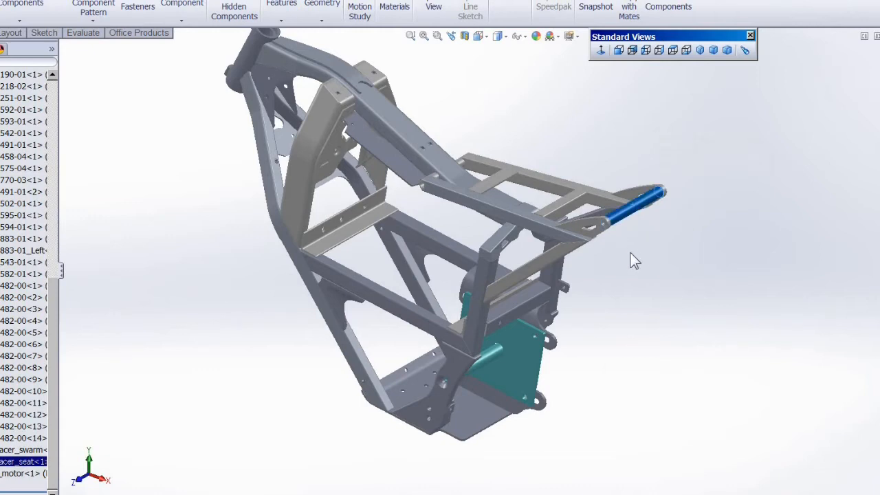
pyautogui.scroll(-2, 626, 217)
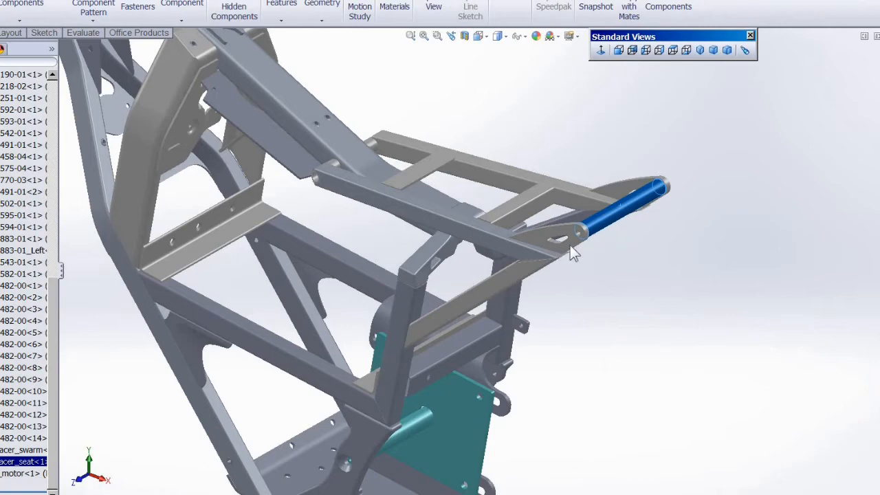
pyautogui.scroll(3, 542, 354)
pyautogui.moveTo(522, 373); pyautogui.dragTo(427, 422, button='middle')
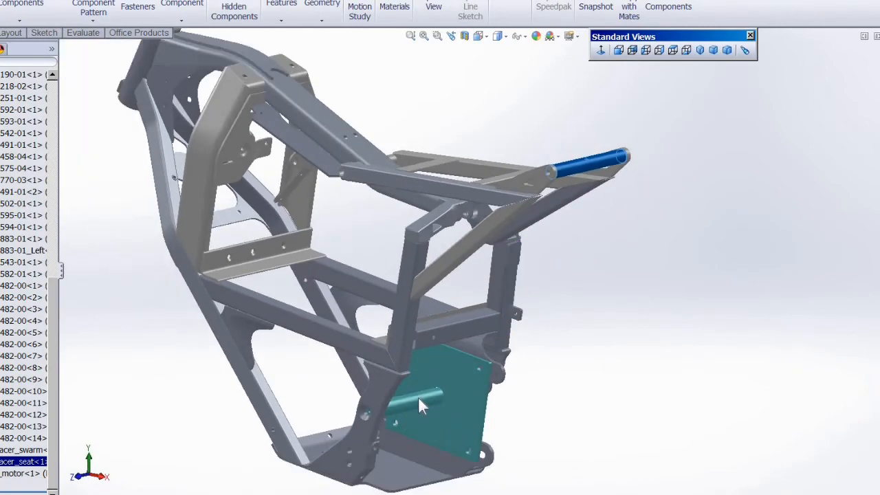
pyautogui.click(421, 406)
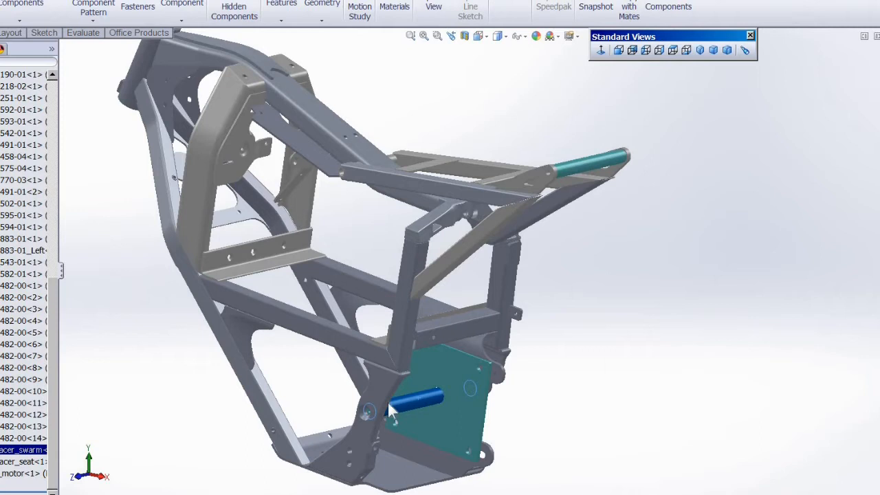
pyautogui.click(456, 413)
pyautogui.moveTo(456, 412); pyautogui.dragTo(539, 412)
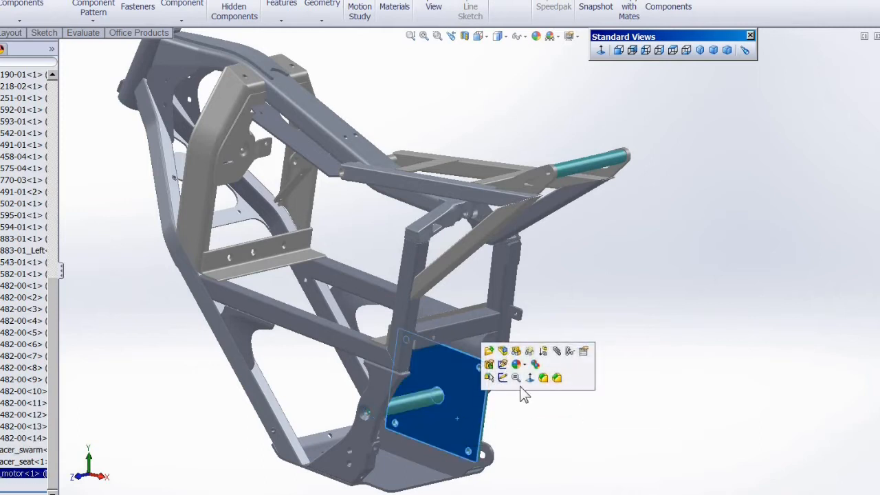
# Orbit the motorcycle frame to view it from several further angles
pyautogui.moveTo(516, 411); pyautogui.dragTo(512, 404, button='middle')
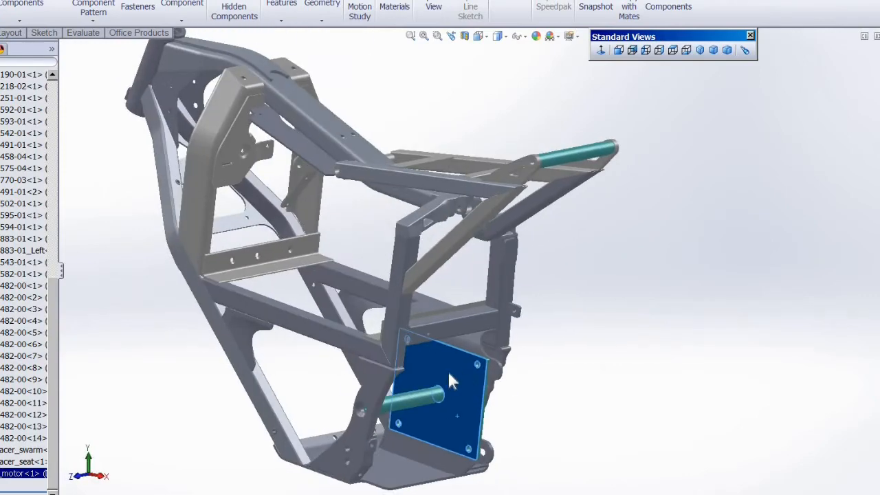
pyautogui.scroll(3, 496, 374)
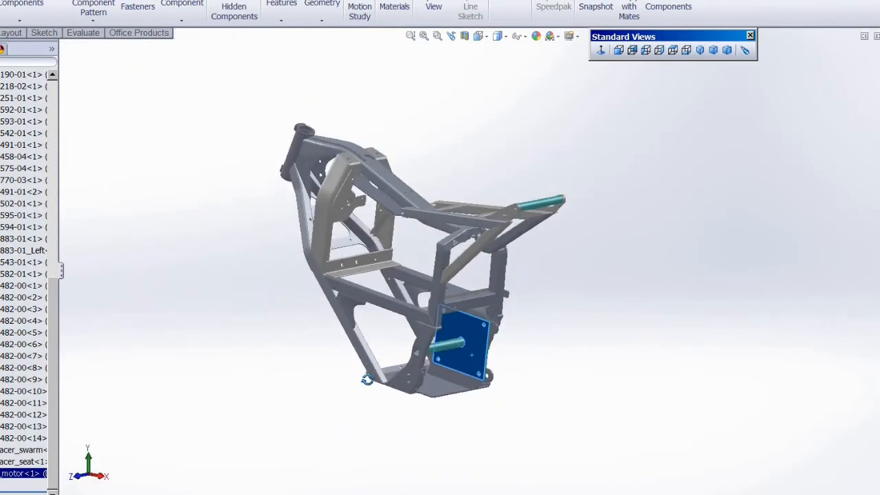
pyautogui.moveTo(496, 374)
pyautogui.mouseDown(button='middle')
pyautogui.moveTo(409, 411)
pyautogui.moveTo(406, 422)
pyautogui.mouseUp(button='middle')
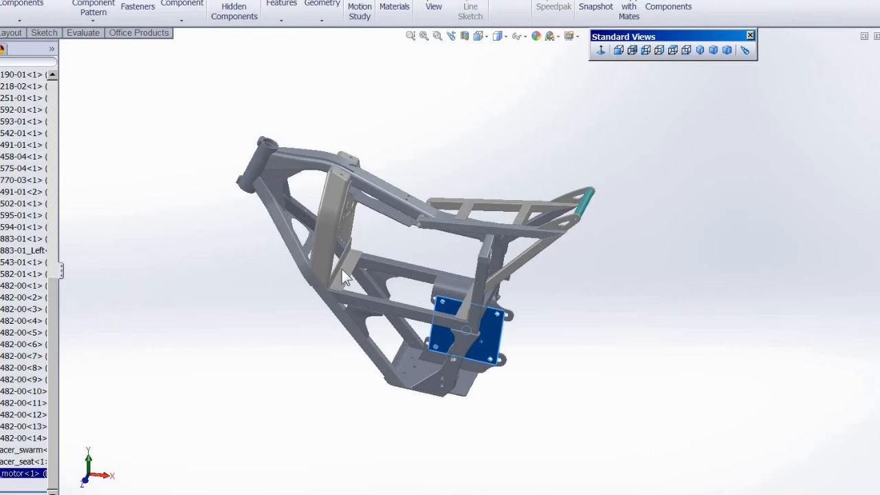
pyautogui.click(313, 418)
pyautogui.moveTo(333, 410)
pyautogui.mouseDown(button='middle')
pyautogui.moveTo(286, 367)
pyautogui.moveTo(451, 385)
pyautogui.mouseUp(button='middle')
pyautogui.scroll(-3, 477, 354)
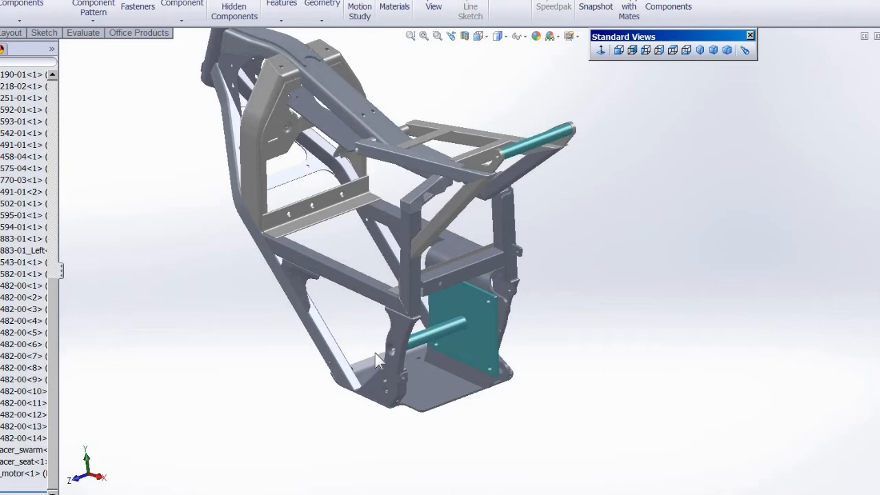
pyautogui.scroll(-2, 403, 270)
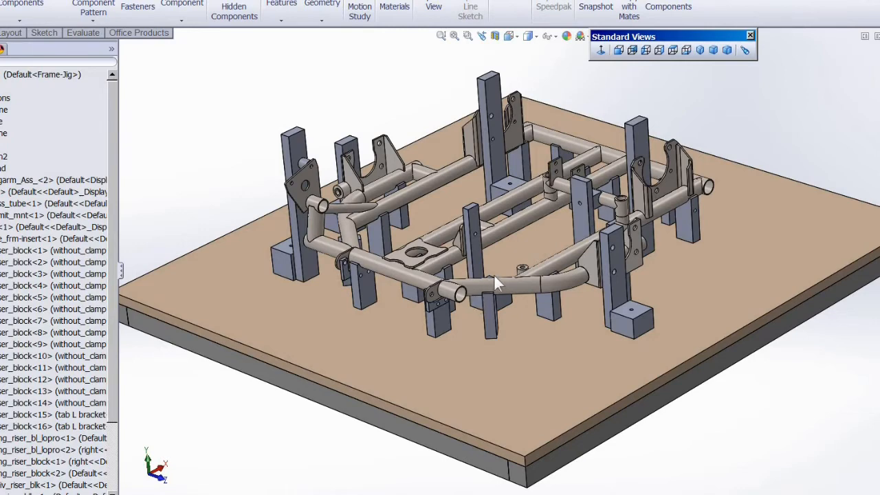
pyautogui.scroll(-2, 498, 273)
pyautogui.scroll(2, 497, 275)
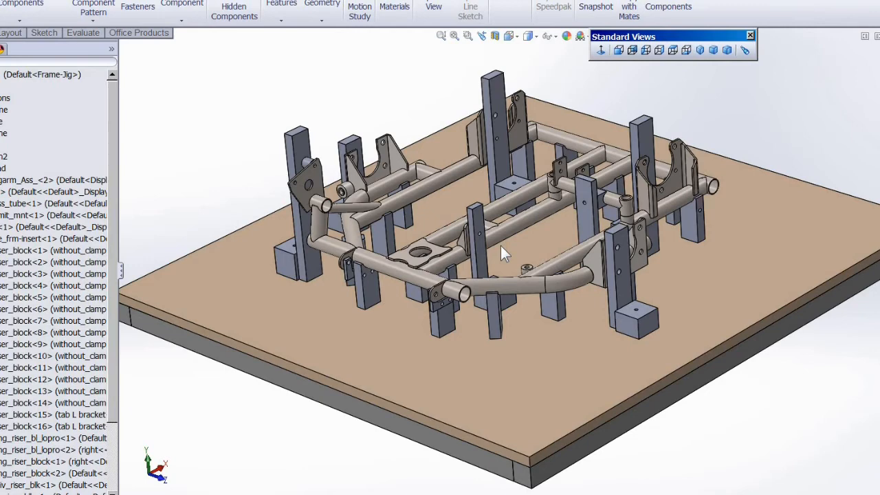
pyautogui.scroll(2, 500, 245)
pyautogui.scroll(1, 473, 358)
pyautogui.scroll(-1, 473, 358)
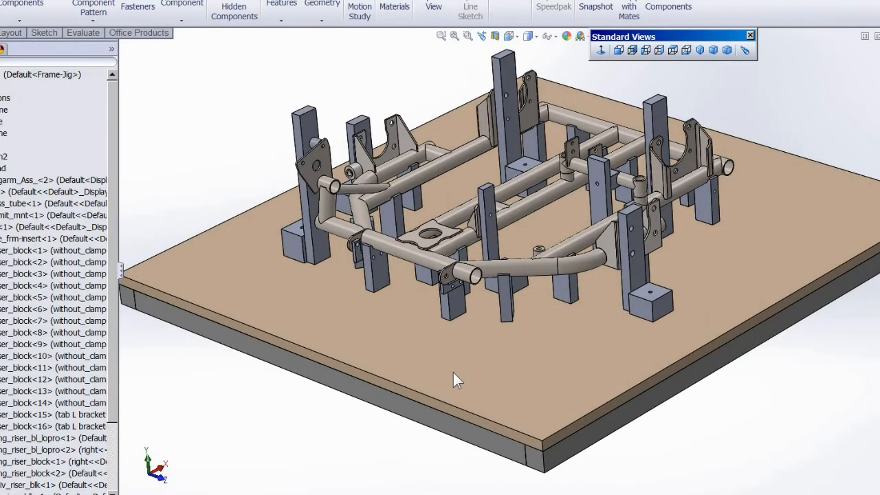
# Select the MDF jig plate's side, top and front faces while orbiting the jig
pyautogui.click(408, 411)
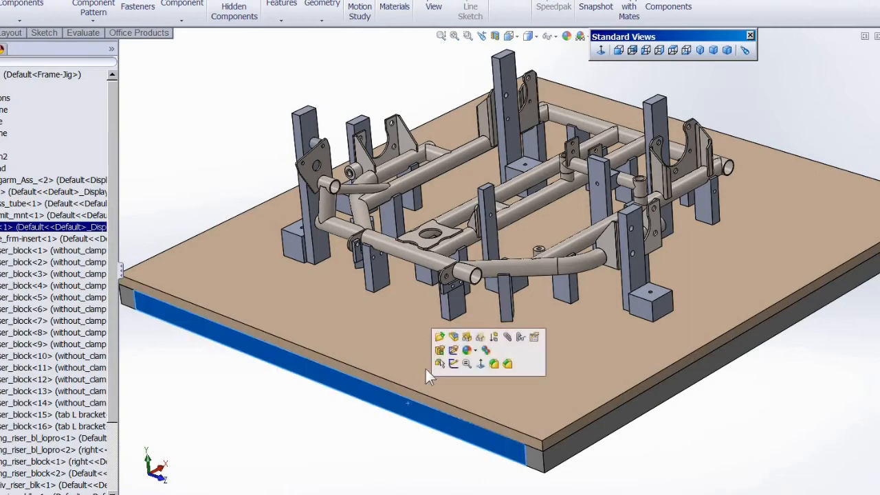
pyautogui.click(413, 388)
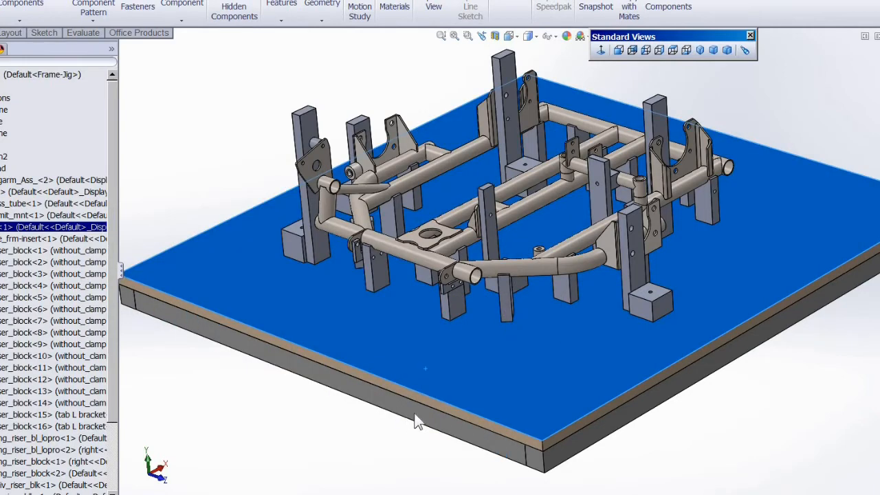
pyautogui.click(415, 416)
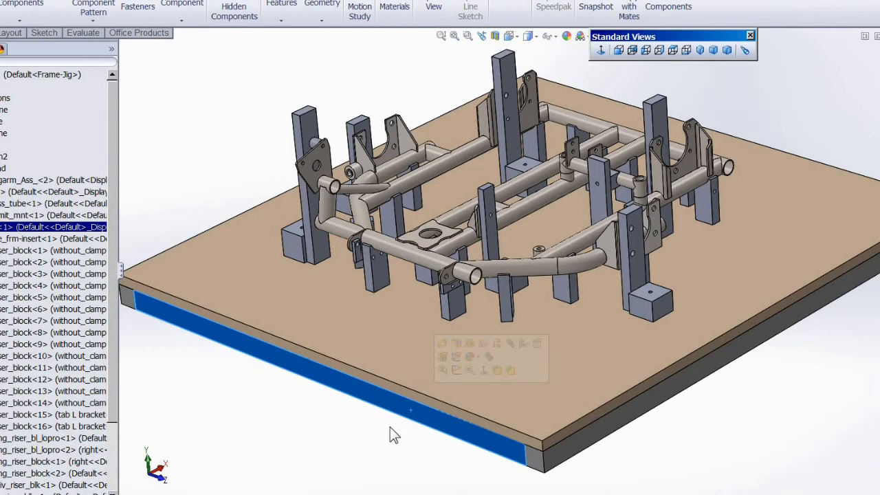
pyautogui.scroll(2, 393, 435)
pyautogui.moveTo(389, 422)
pyautogui.mouseDown(button='middle')
pyautogui.moveTo(401, 387)
pyautogui.moveTo(404, 397)
pyautogui.mouseUp(button='middle')
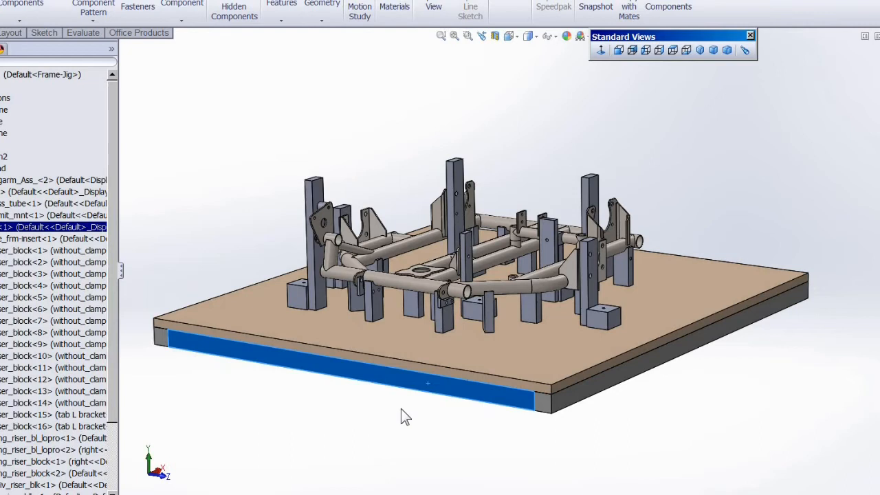
pyautogui.click(433, 357)
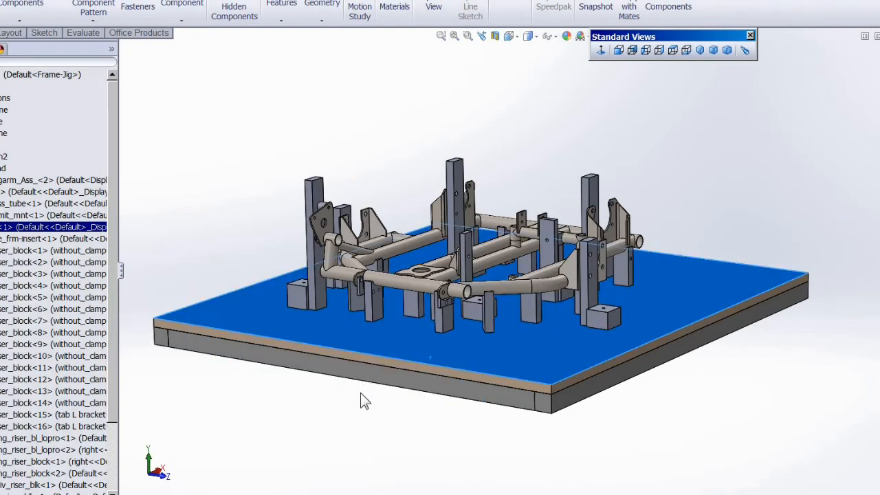
pyautogui.scroll(-2, 364, 402)
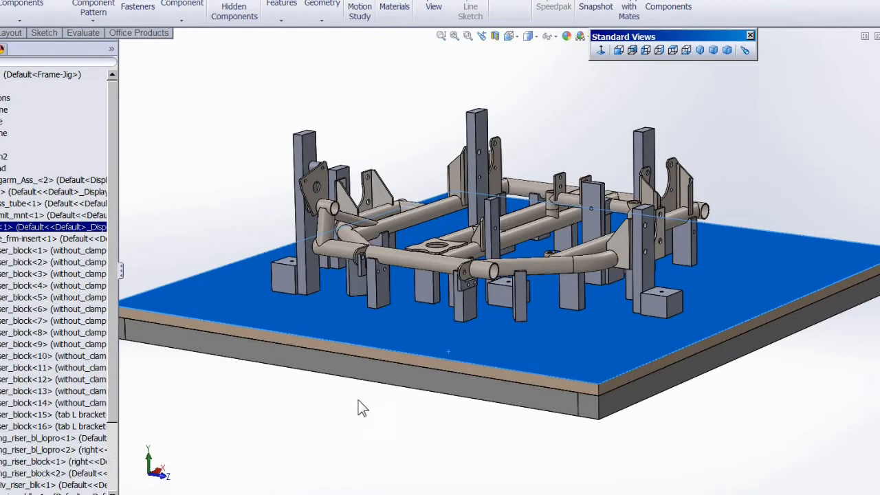
# Step through isometric and tilted views, then set the jig to the standard Top view (Ctrl+5)
pyautogui.hotkey('ctrl', '7')
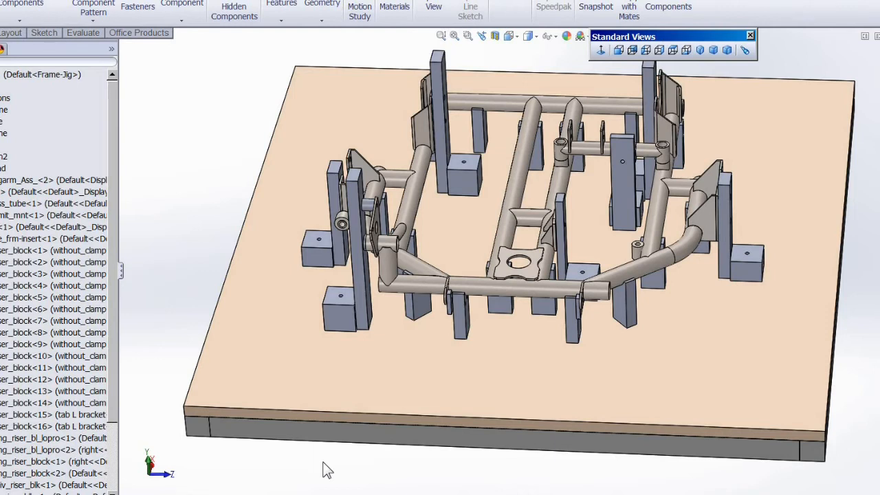
pyautogui.press('Up')
pyautogui.press('Up')
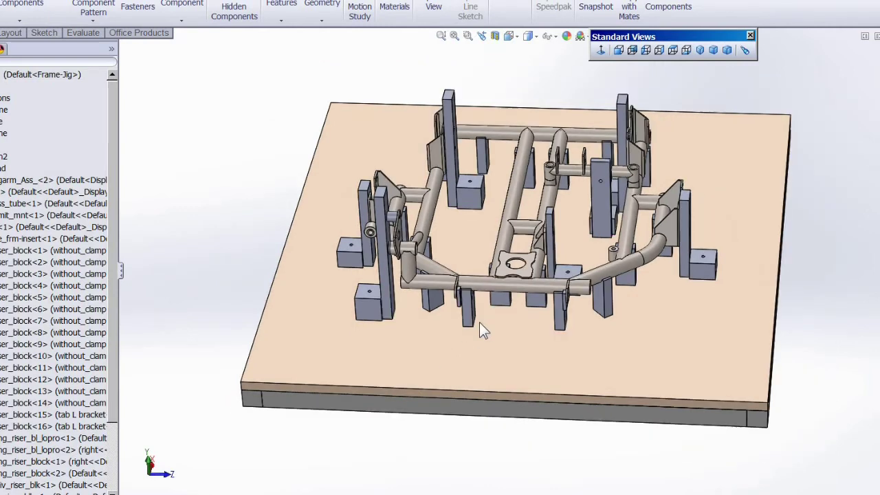
pyautogui.scroll(-3, 517, 302)
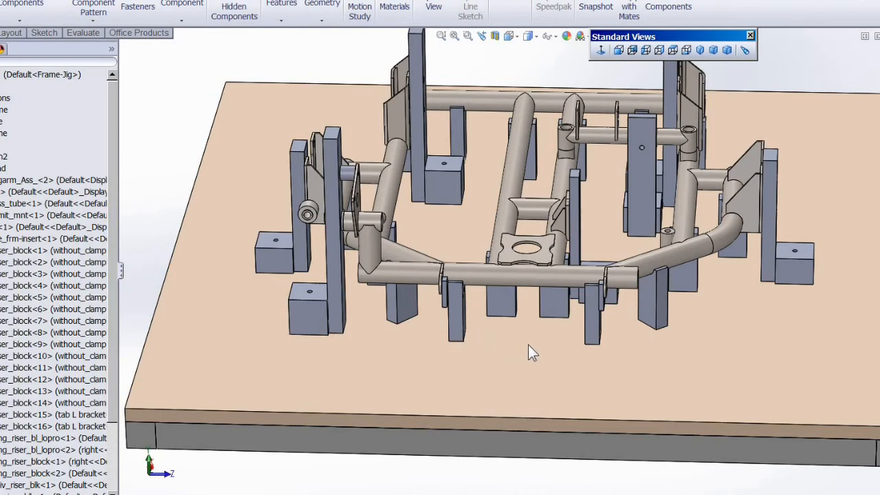
pyautogui.moveTo(528, 345); pyautogui.dragTo(526, 313, button='middle')
pyautogui.scroll(-3, 525, 313)
pyautogui.scroll(3, 526, 313)
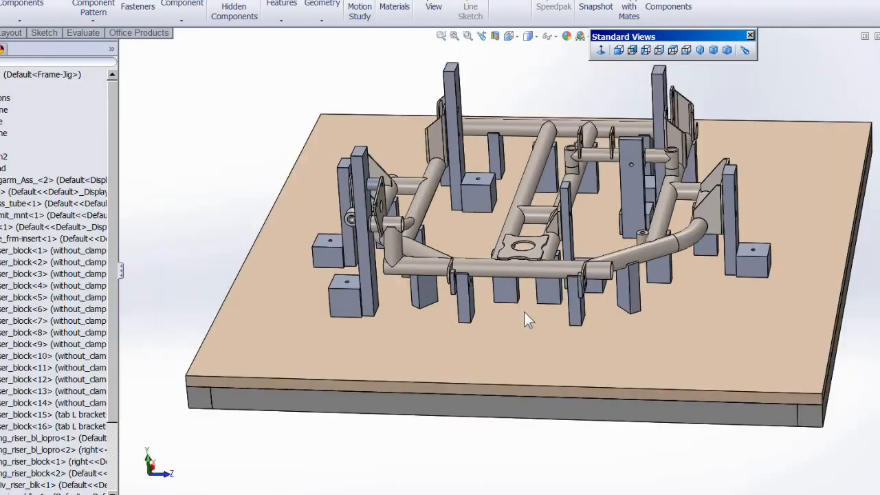
pyautogui.scroll(-2, 514, 277)
pyautogui.hotkey('ctrl', '5')
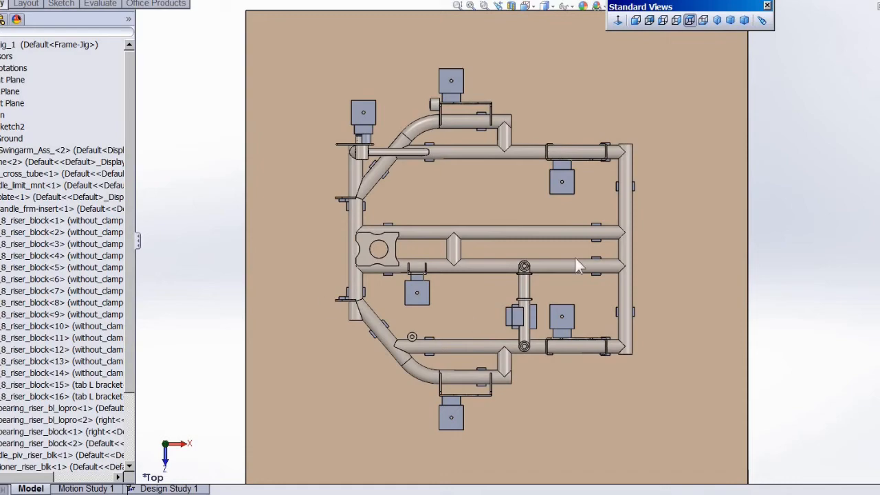
# Switch from the jig assembly to the dimensioned top-view drawing showing 6.563, 15.875 and 22.000 riser placements
pyautogui.hotkey('ctrl', 'w')
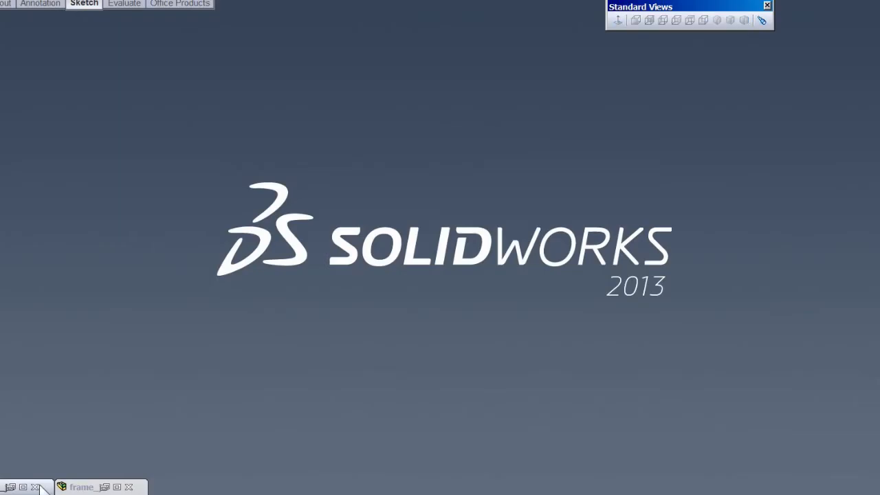
pyautogui.click(9, 487)
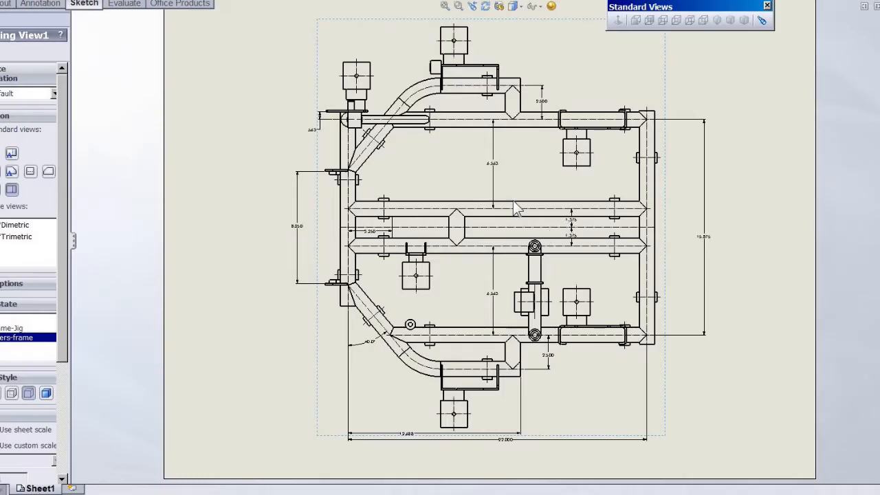
pyautogui.scroll(-1, 536, 189)
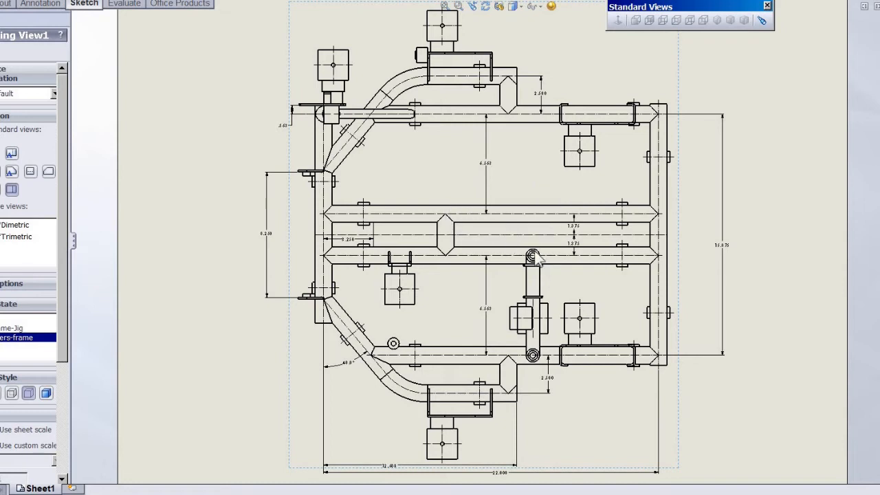
pyautogui.scroll(-1, 515, 226)
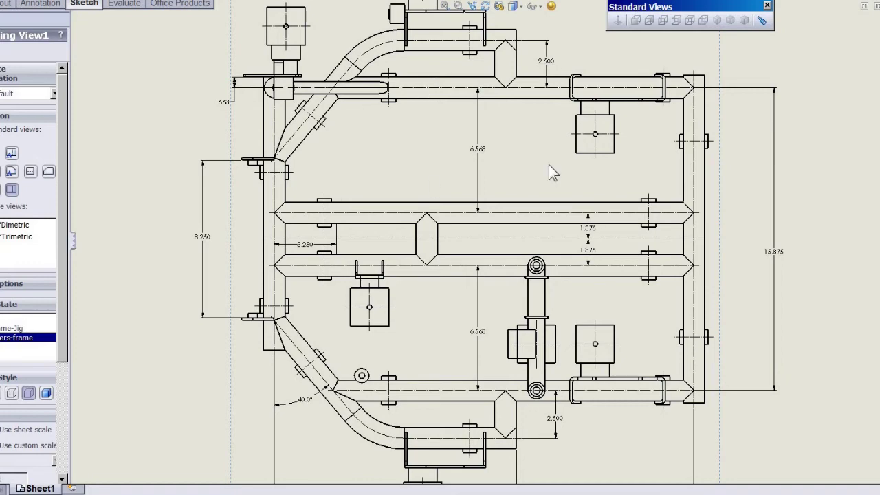
pyautogui.scroll(-3, 323, 227)
pyautogui.scroll(-2, 385, 204)
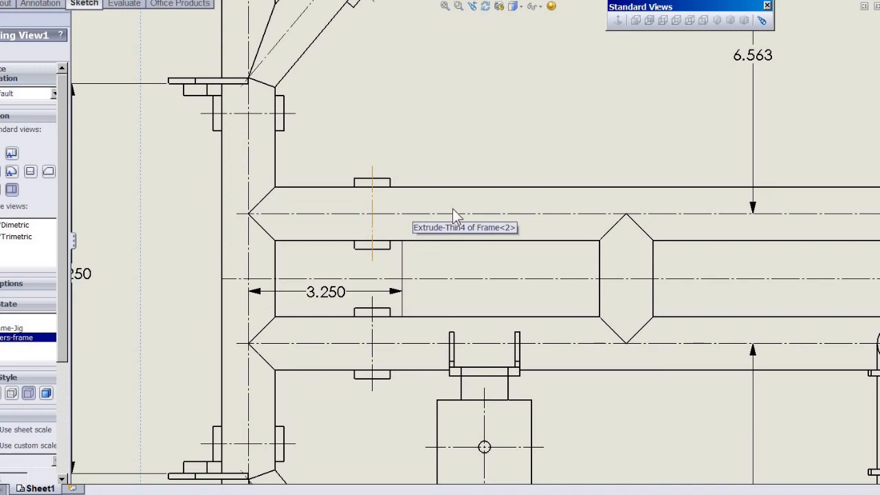
pyautogui.scroll(5, 402, 209)
pyautogui.scroll(2, 611, 362)
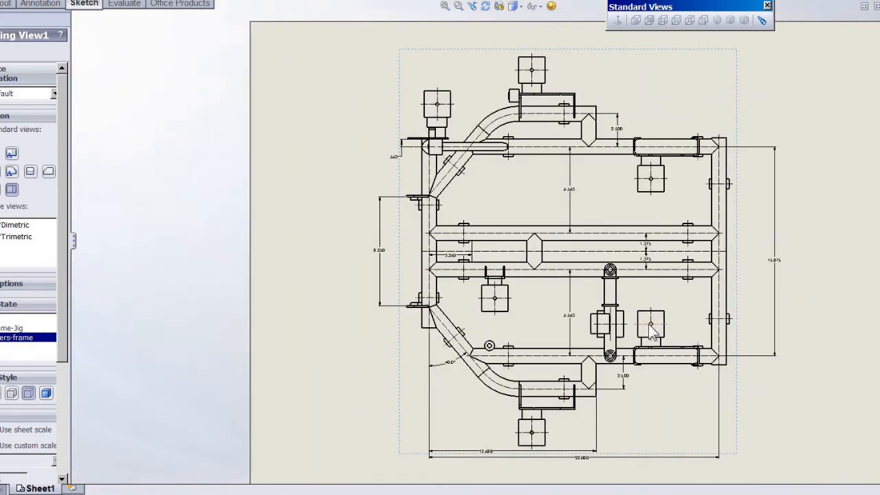
pyautogui.scroll(-1, 651, 331)
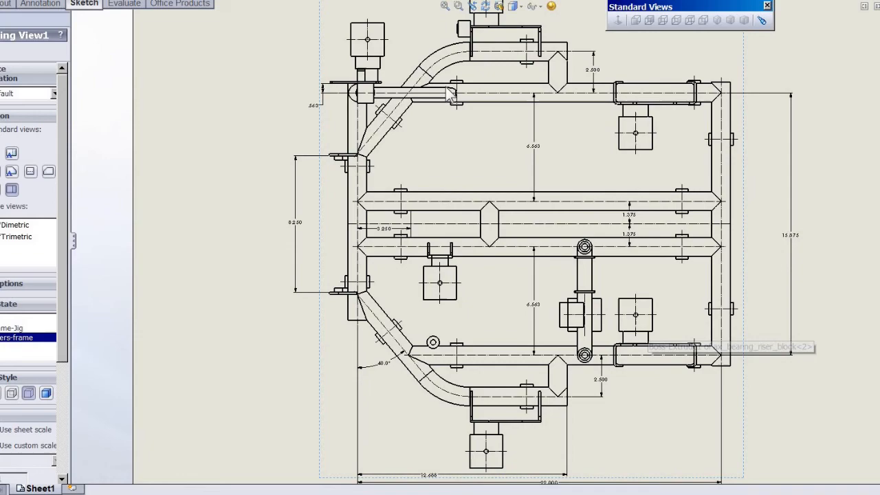